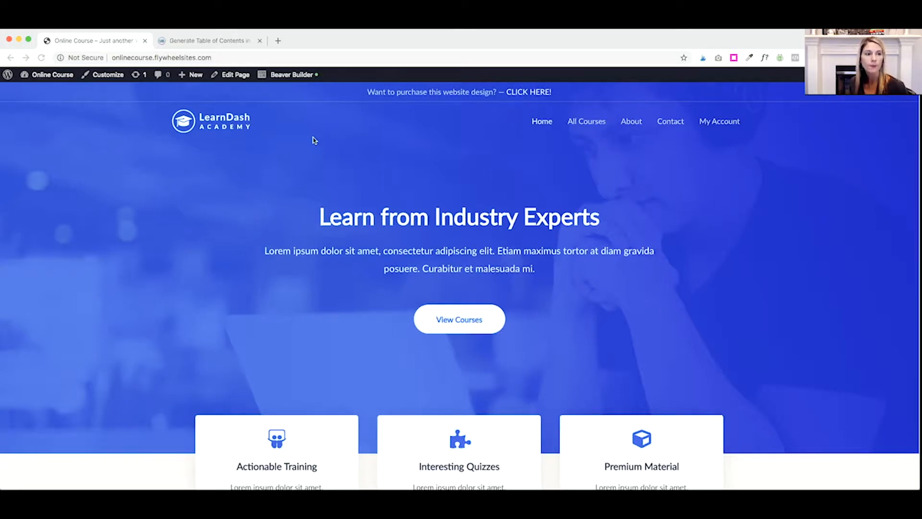
# Step: Delete the inactive Beaver Builder Plugin (Lite Version) from the site's installed plugins
pyautogui.moveTo(48, 76)
pyautogui.click(44, 91)
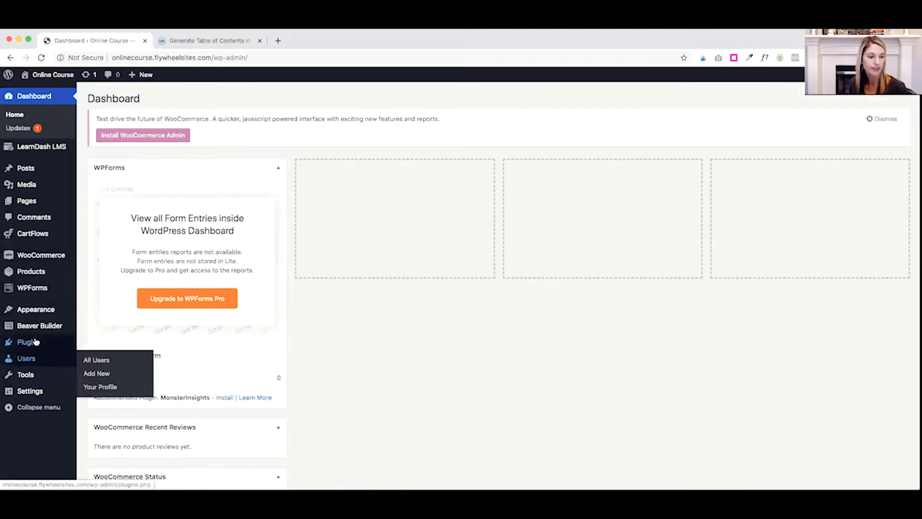
pyautogui.click(28, 342)
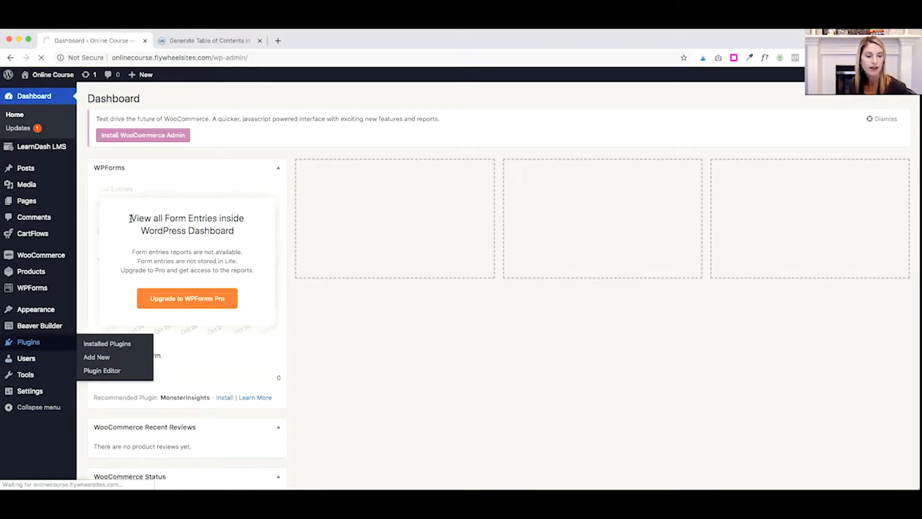
pyautogui.scroll(-5, 130, 218)
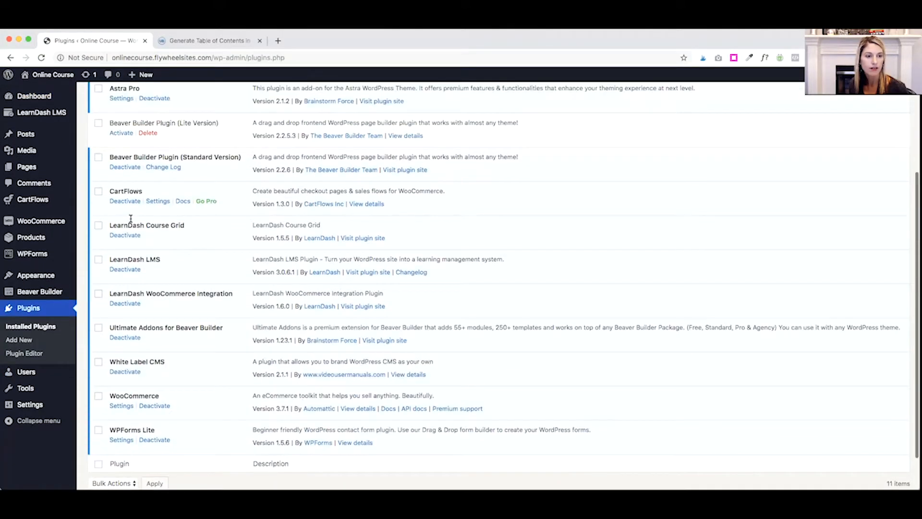
pyautogui.click(148, 142)
pyautogui.click(534, 121)
pyautogui.scroll(-2, 207, 147)
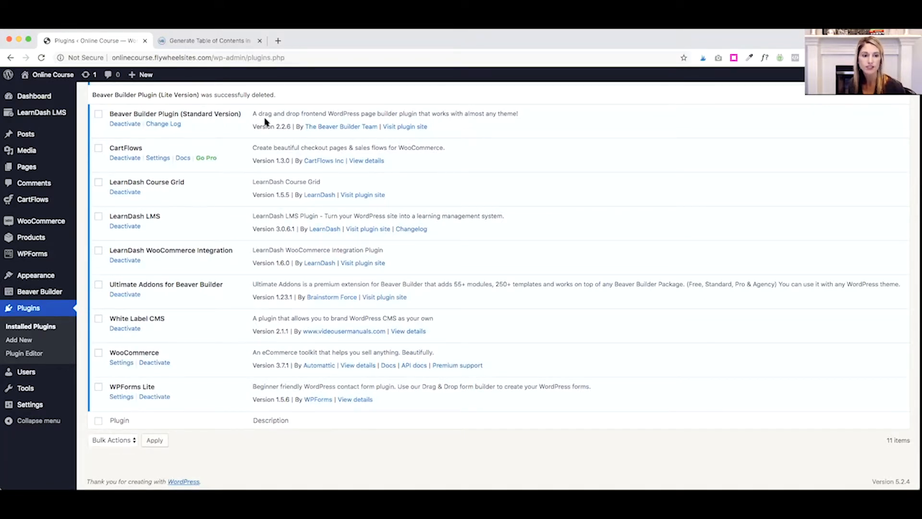
pyautogui.scroll(-1, 264, 121)
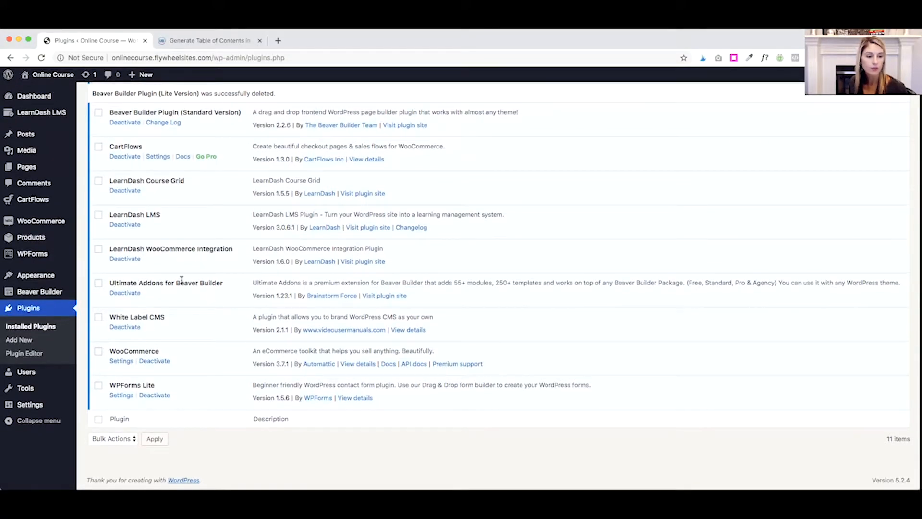
pyautogui.scroll(1, 255, 330)
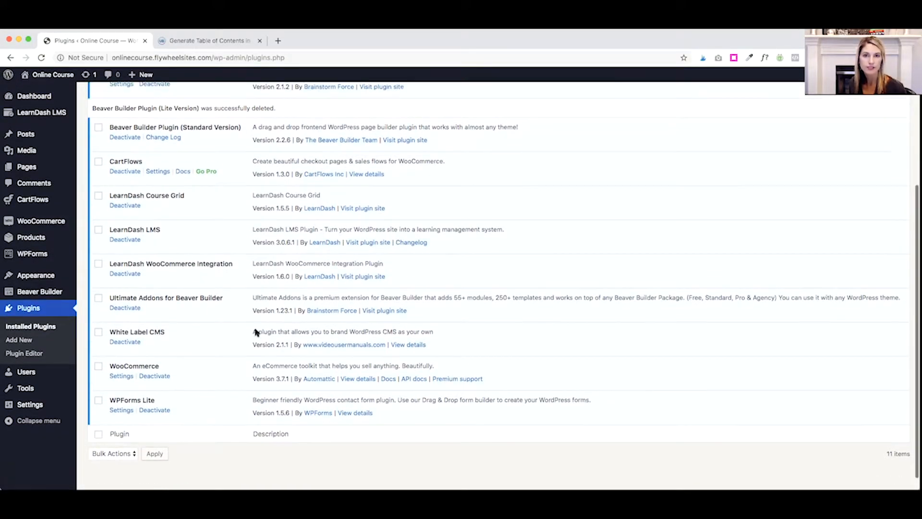
# Step: Create a new blog post titled "sample post", dismissing the editor's welcome tip, and publish it
pyautogui.click(54, 79)
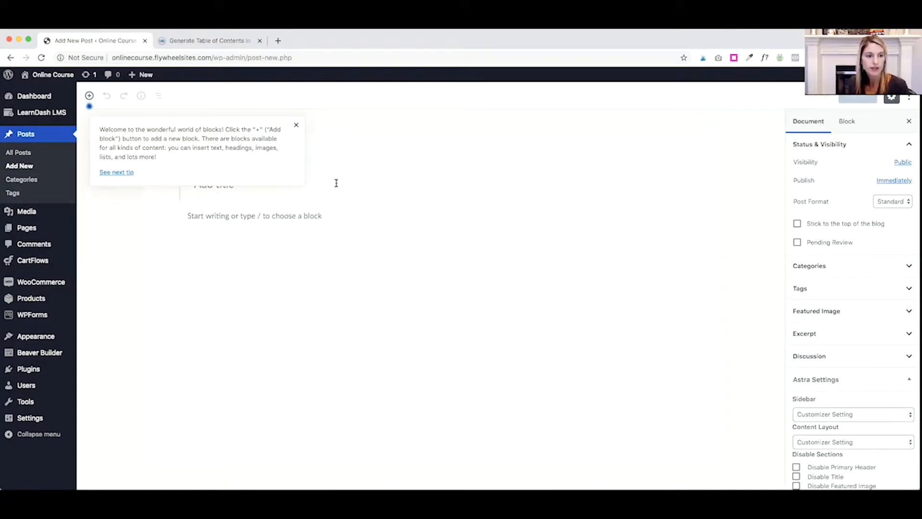
pyautogui.click(296, 125)
pyautogui.click(261, 174)
pyautogui.write('Sample Post')
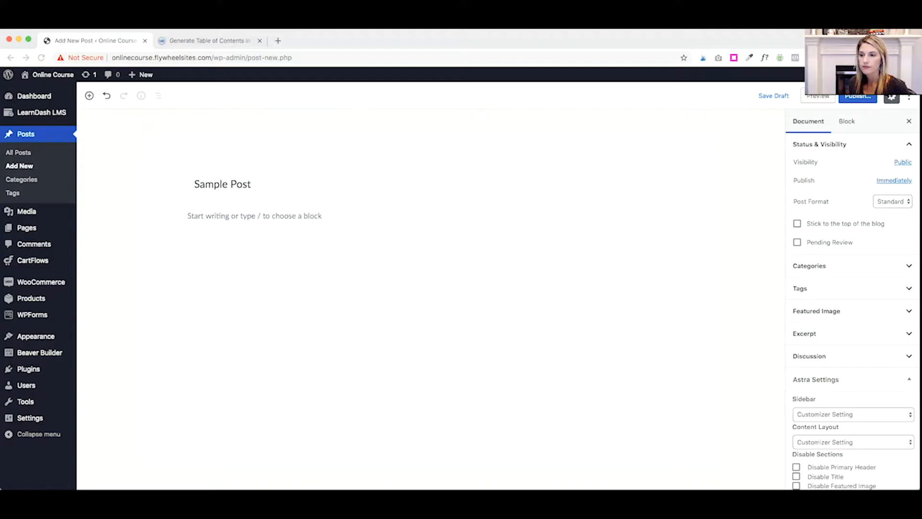
pyautogui.click(857, 97)
pyautogui.click(857, 97)
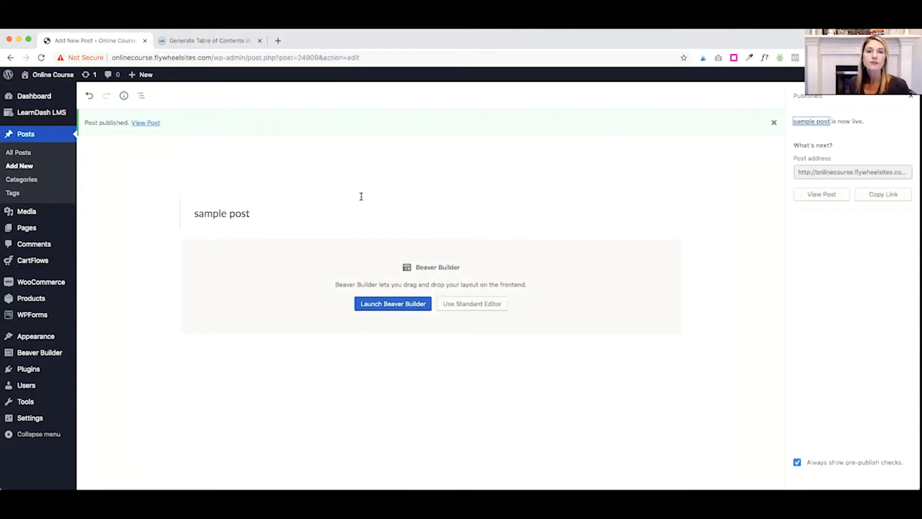
# Step: Open the published post in the Beaver Builder layout editor
pyautogui.click(396, 305)
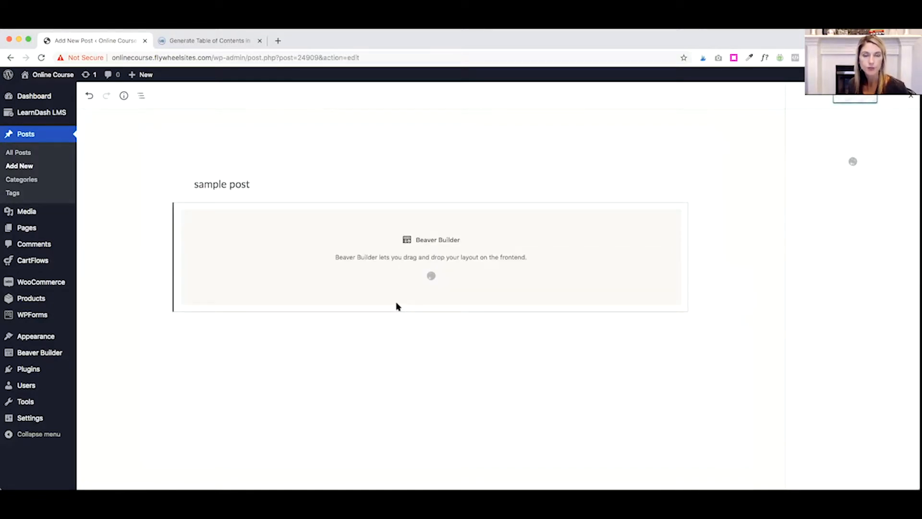
pyautogui.scroll(-3, 501, 206)
pyautogui.scroll(3, 501, 206)
pyautogui.scroll(1, 501, 207)
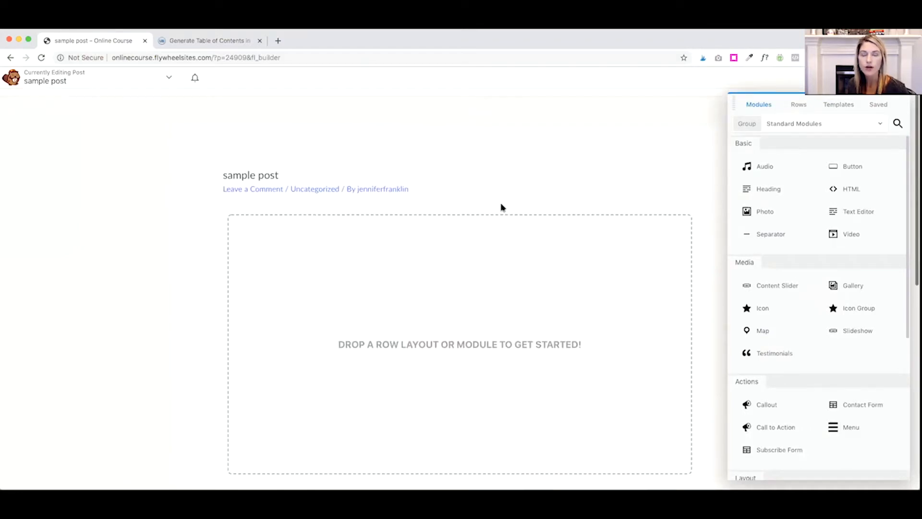
# Step: Add a Heading module to the empty post layout with the text "Sample Heading" and save it
pyautogui.moveTo(773, 184); pyautogui.dragTo(419, 279)
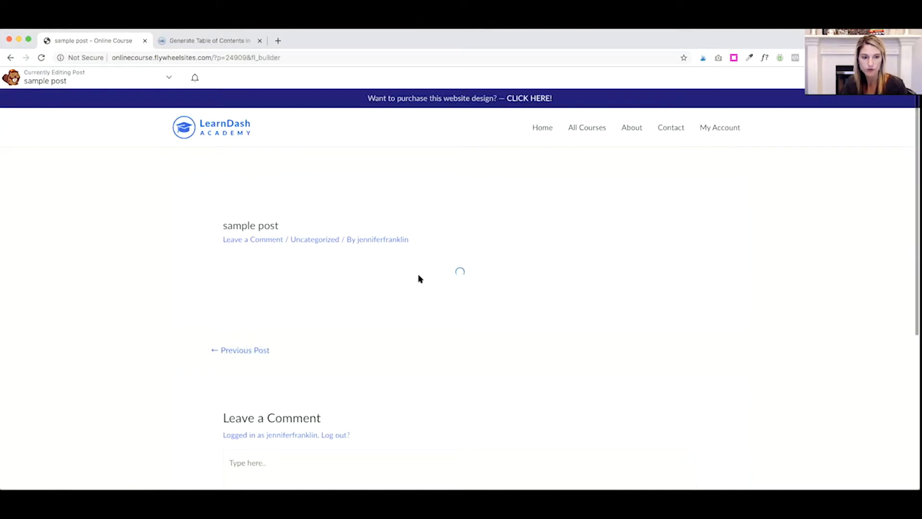
pyautogui.write('Sampole')
pyautogui.press('BackSpace')
pyautogui.press('BackSpace')
pyautogui.press('BackSpace')
pyautogui.press('BackSpace')
pyautogui.write('le Heading')
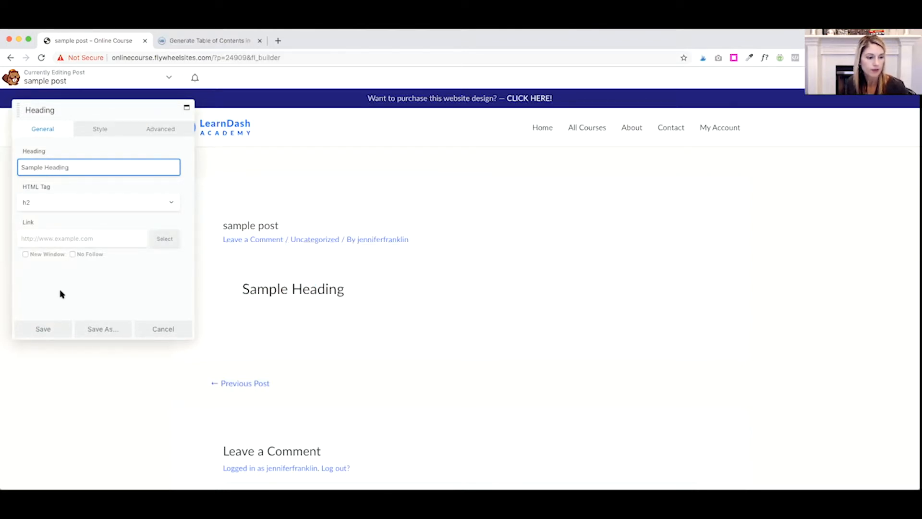
pyautogui.click(44, 329)
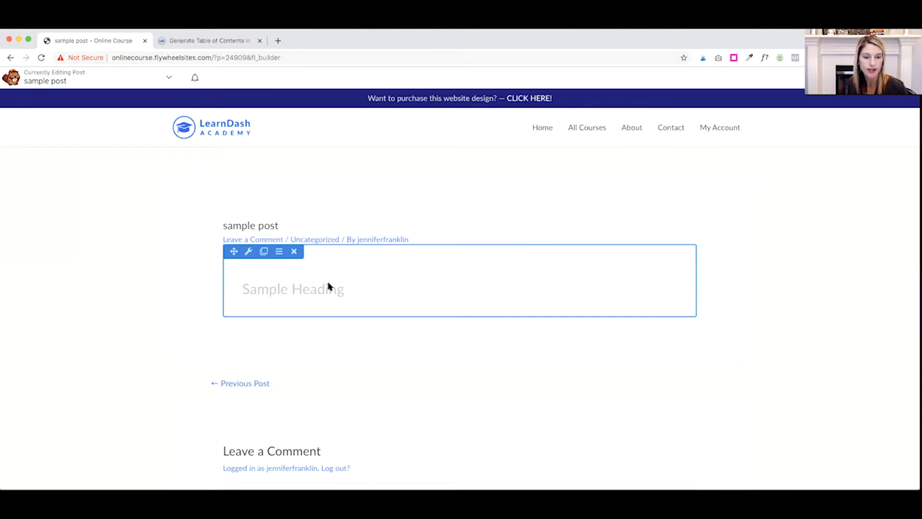
# Step: Add a Text Editor module below the heading with three paragraphs reading "add content" and save it
pyautogui.click(902, 77)
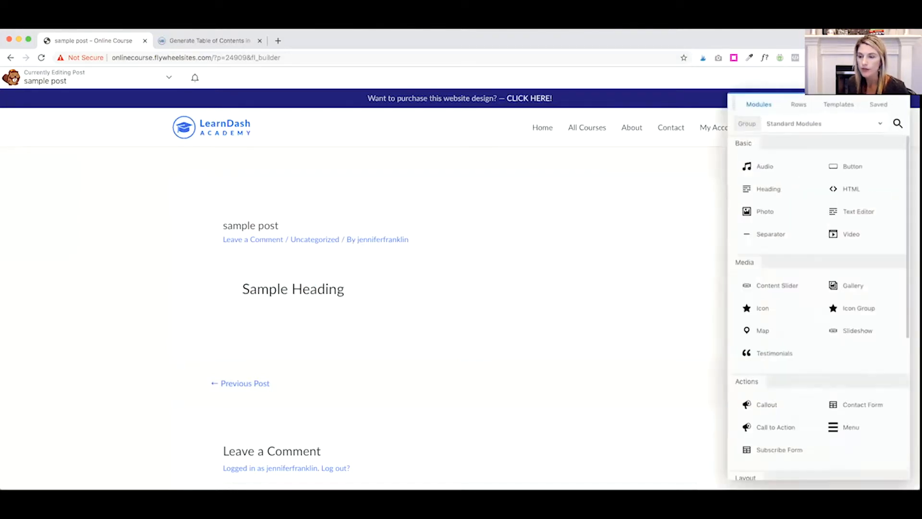
pyautogui.moveTo(855, 212); pyautogui.dragTo(337, 337)
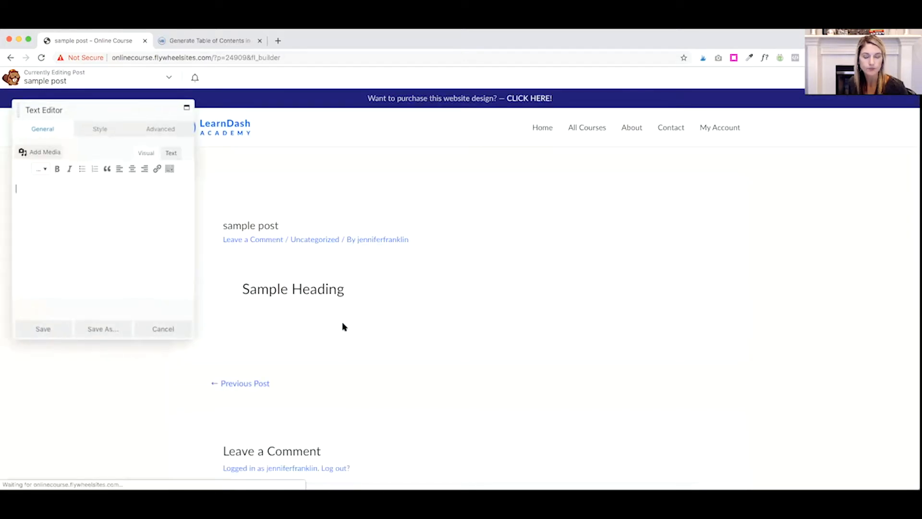
pyautogui.write('add ')
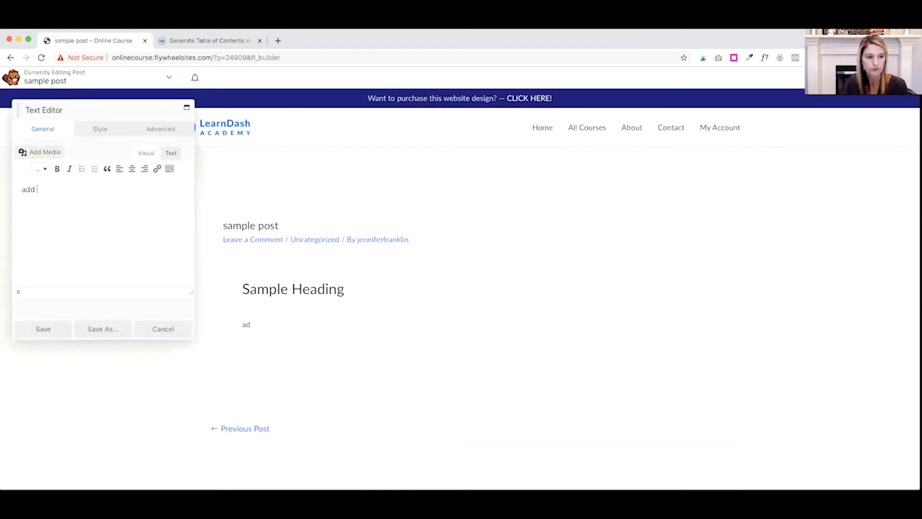
pyautogui.write('content')
pyautogui.press('Return')
pyautogui.write('add content')
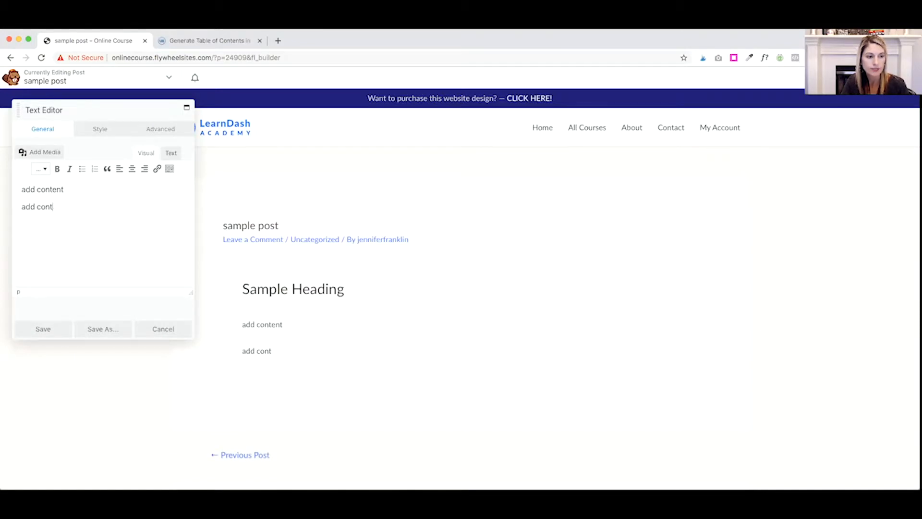
pyautogui.press('Return')
pyautogui.write('c')
pyautogui.press('BackSpace')
pyautogui.write('add')
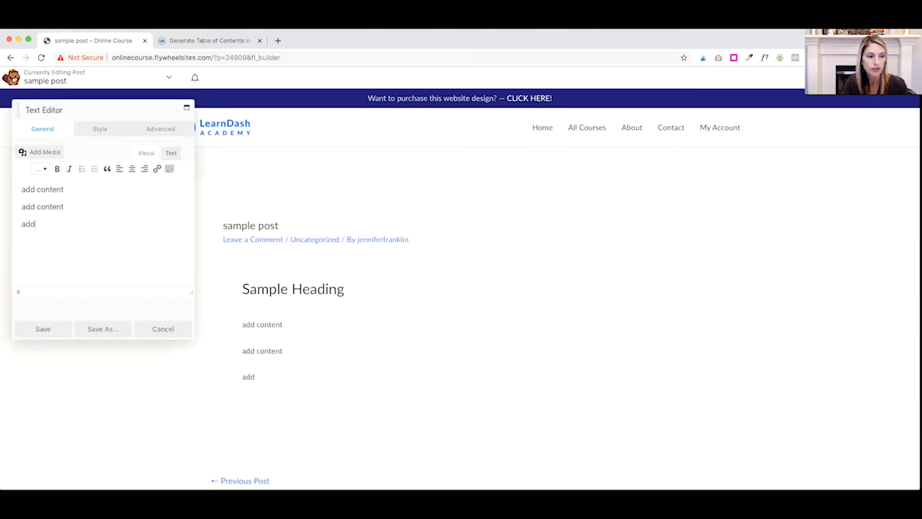
pyautogui.write(' content')
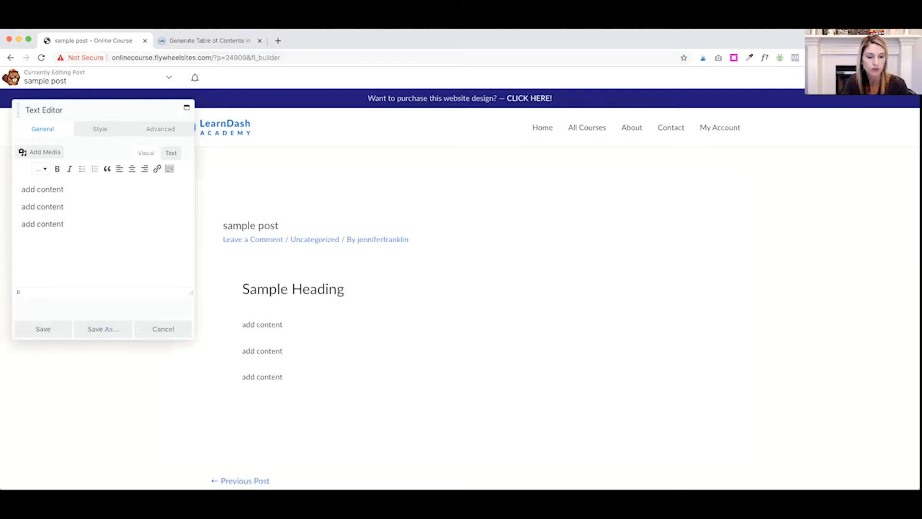
pyautogui.click(53, 327)
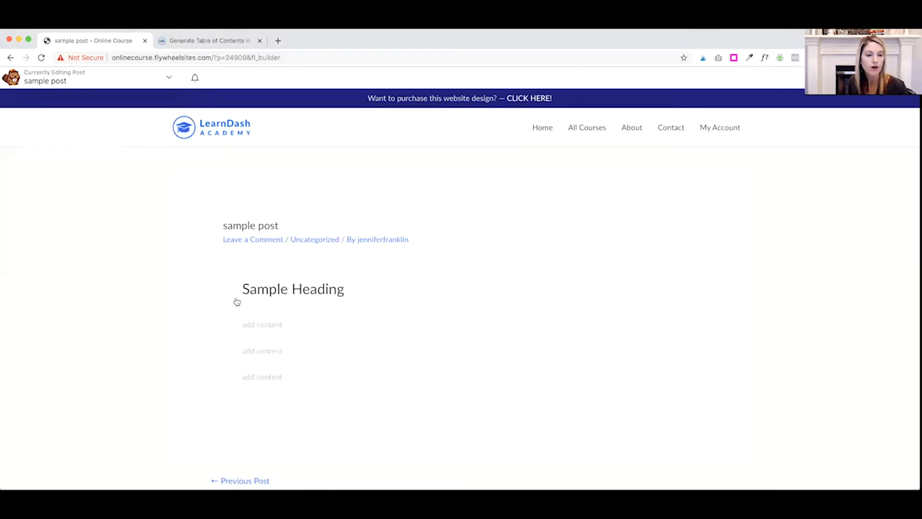
# Step: Duplicate the heading and the text module, placing the copies in the same order below the originals
pyautogui.click(275, 279)
pyautogui.moveTo(245, 278); pyautogui.dragTo(294, 409)
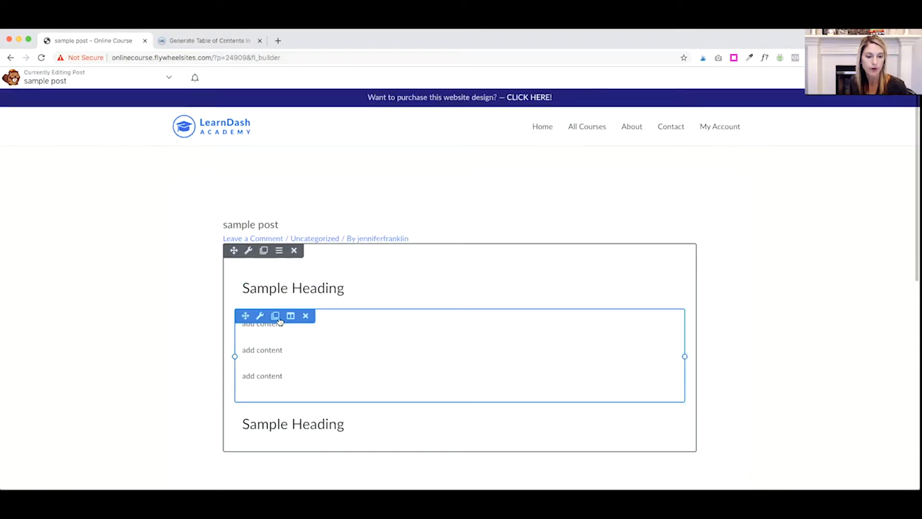
pyautogui.moveTo(257, 336); pyautogui.dragTo(291, 454)
pyautogui.scroll(-1, 309, 365)
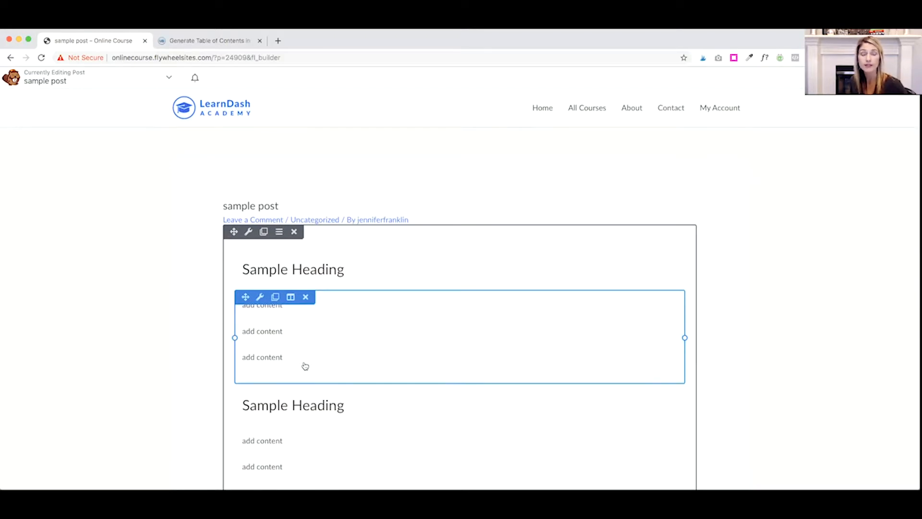
pyautogui.scroll(-1, 304, 366)
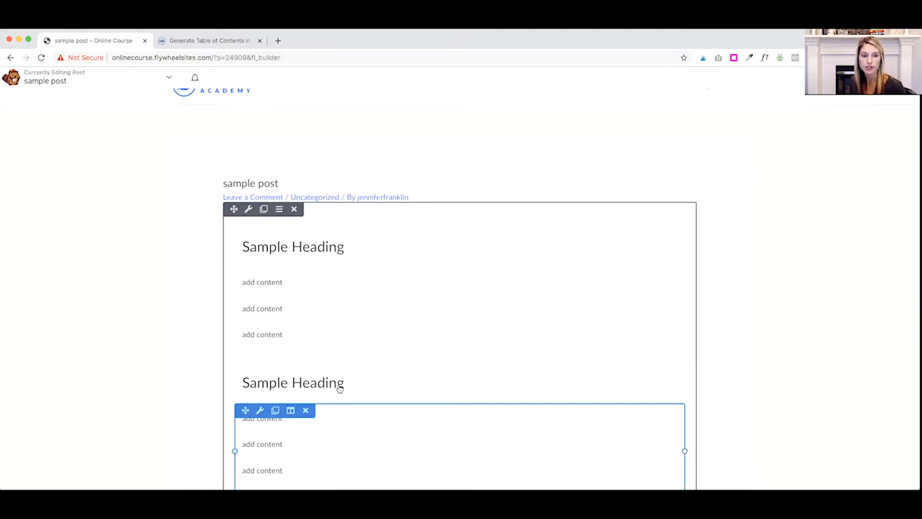
pyautogui.scroll(2, 341, 350)
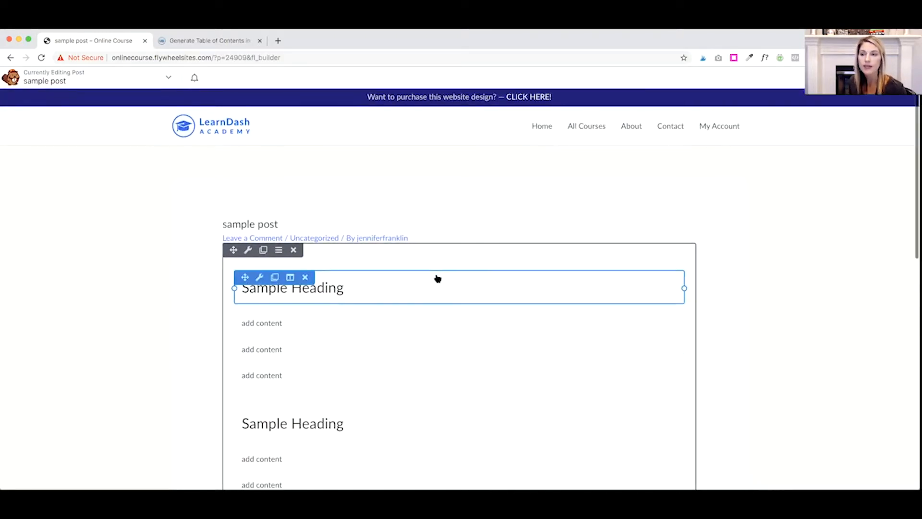
# Step: Search the modules for "table" and place the Table of Contents module above the first heading
pyautogui.click(871, 78)
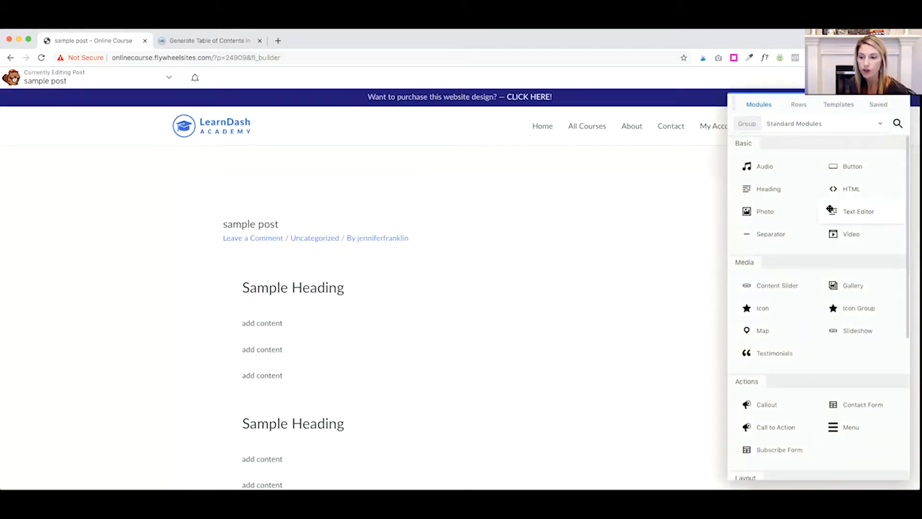
pyautogui.scroll(-3, 830, 207)
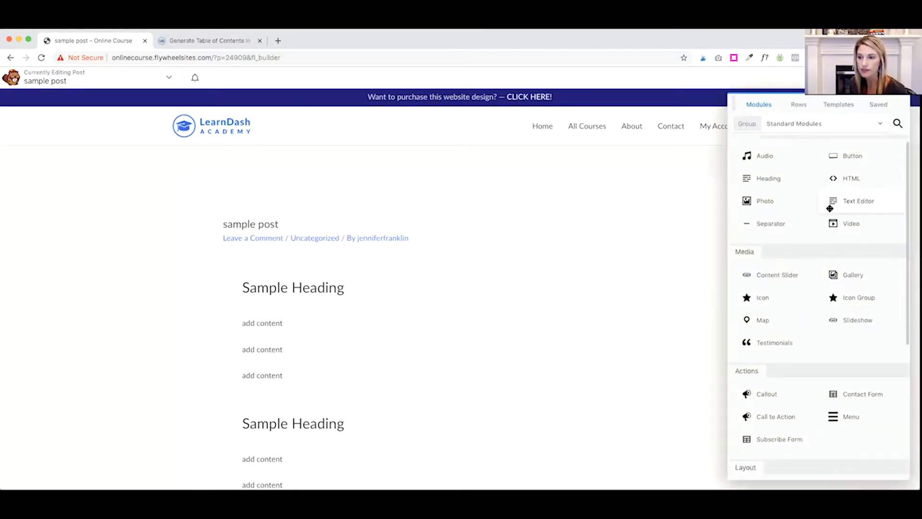
pyautogui.click(809, 123)
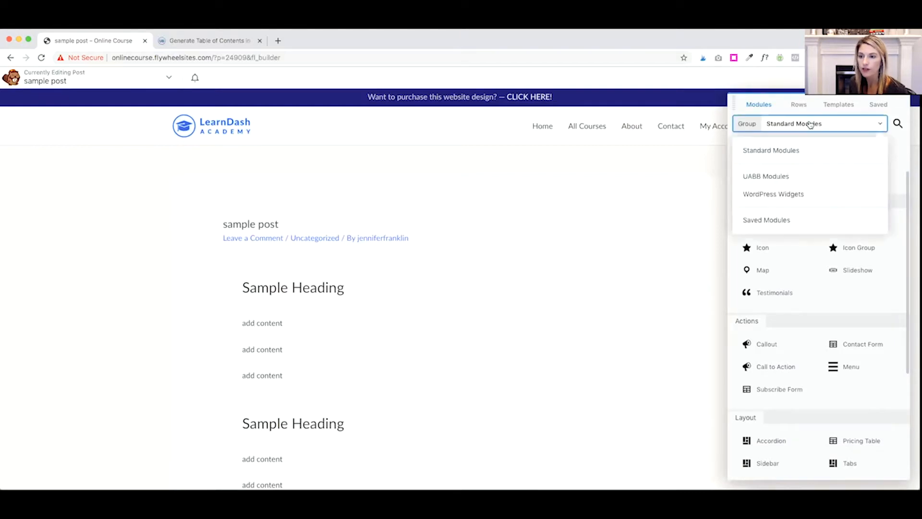
pyautogui.click(774, 178)
pyautogui.write('table')
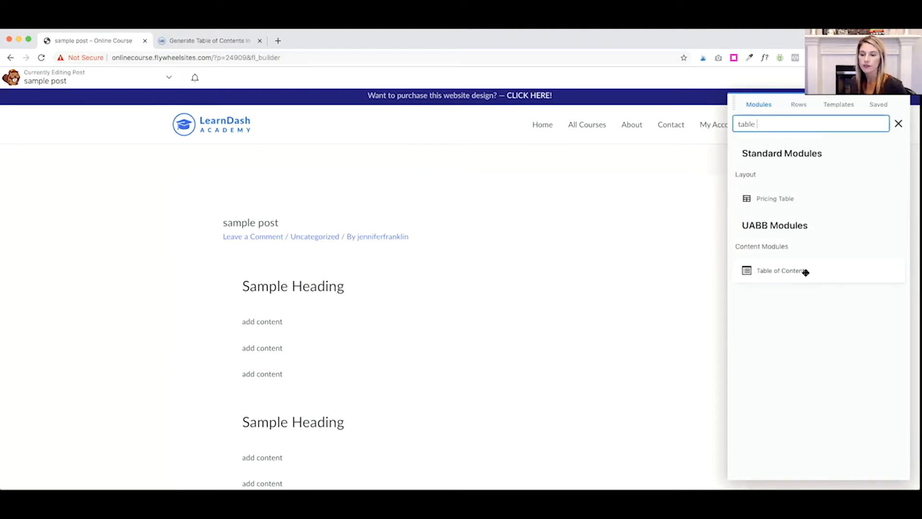
pyautogui.moveTo(808, 271); pyautogui.dragTo(381, 305)
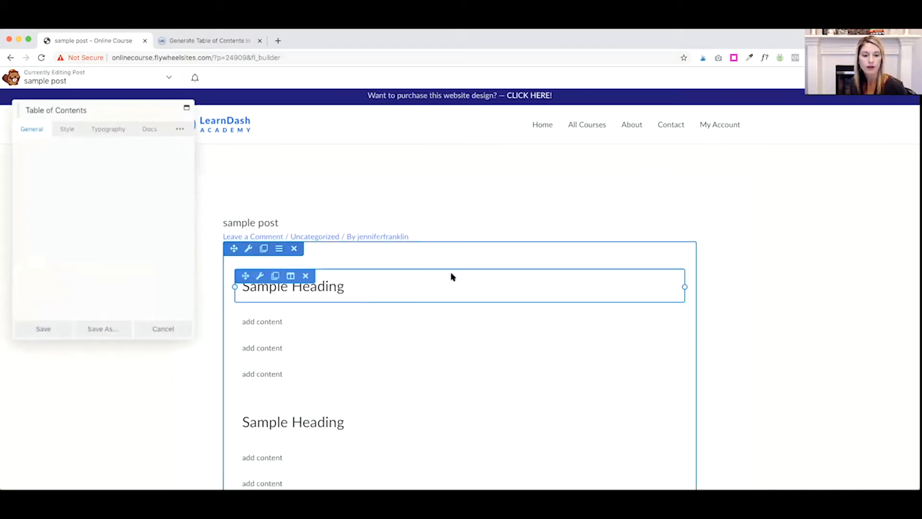
# Step: Move the Table of Contents settings clear of the post content and set the title text to "Sample Post"
pyautogui.moveTo(50, 113); pyautogui.dragTo(585, 160)
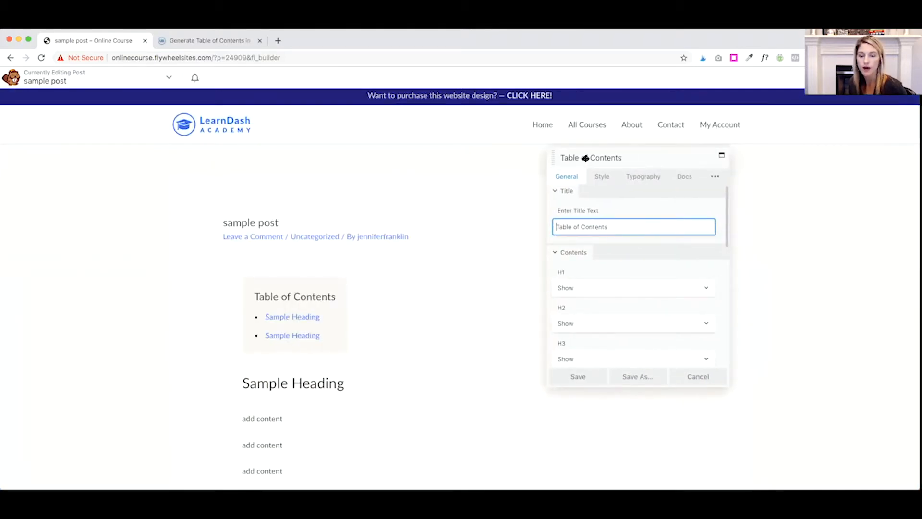
pyautogui.tripleClick(607, 233)
pyautogui.write('Sample Post')
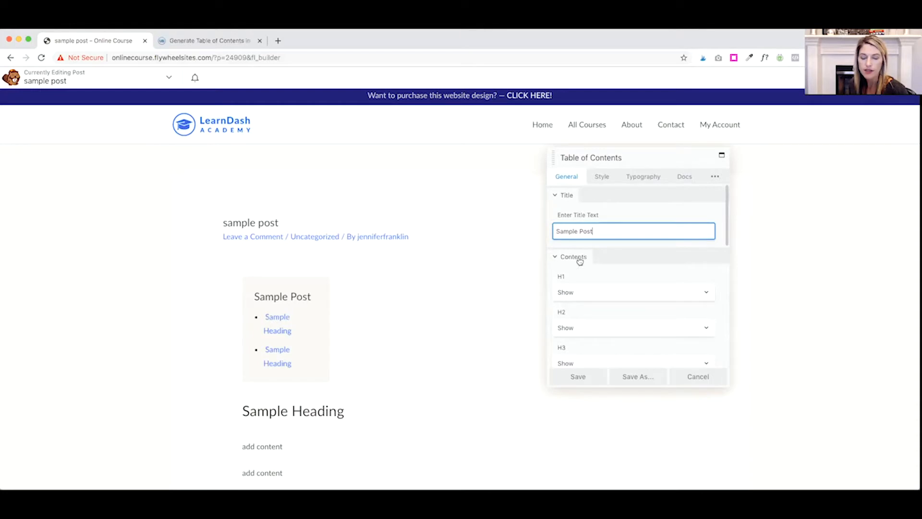
# Step: Review the Show and Hide options for heading levels H1 to H6 in the Table of Contents settings
pyautogui.scroll(-1, 599, 269)
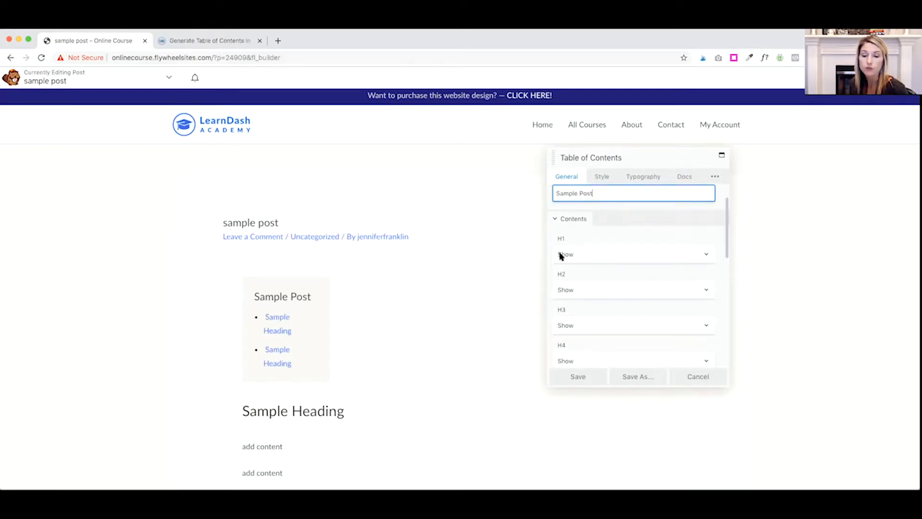
pyautogui.scroll(-2, 587, 276)
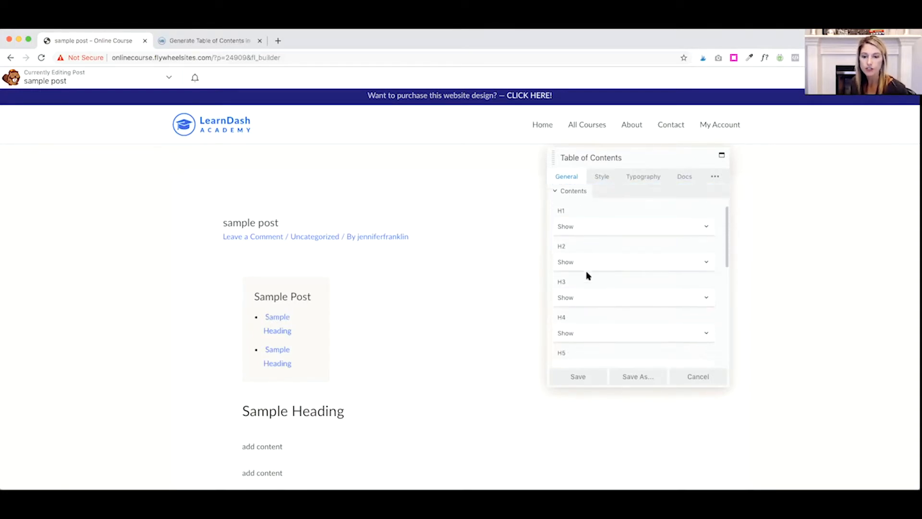
pyautogui.scroll(-2, 587, 275)
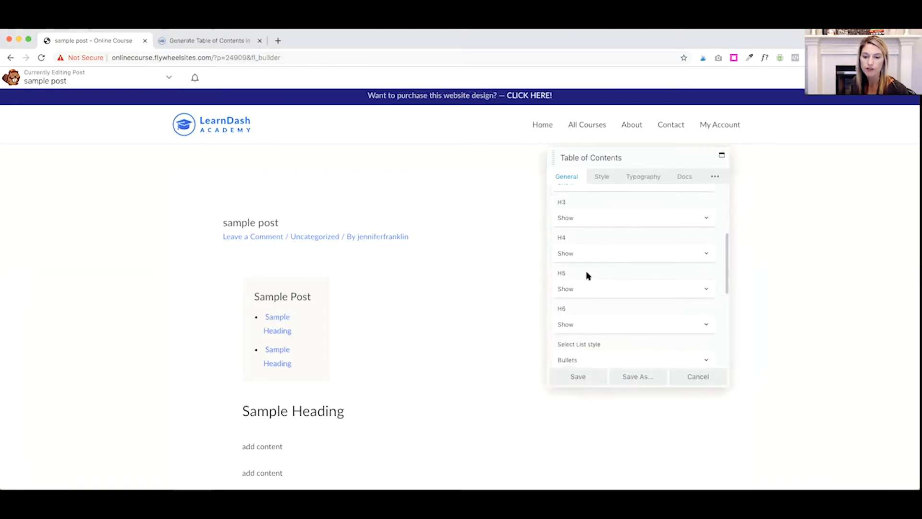
pyautogui.click(587, 263)
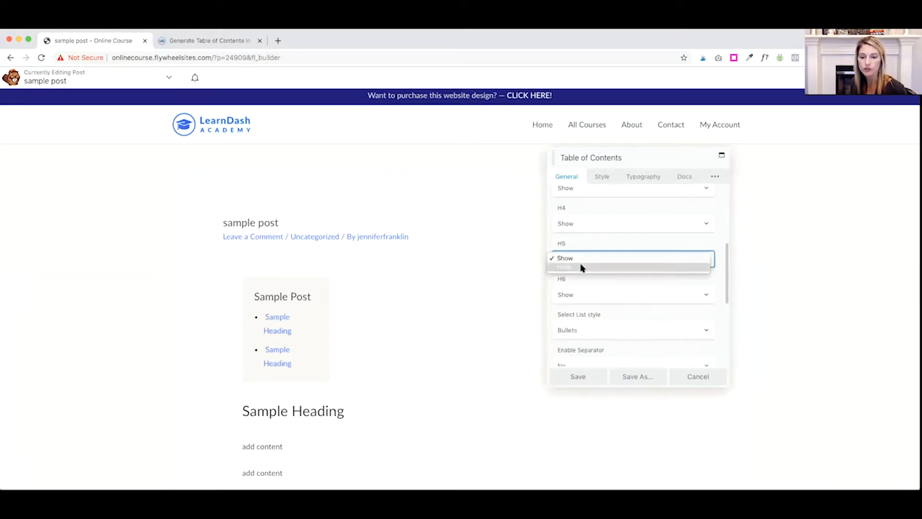
pyautogui.click(606, 252)
pyautogui.scroll(4, 606, 251)
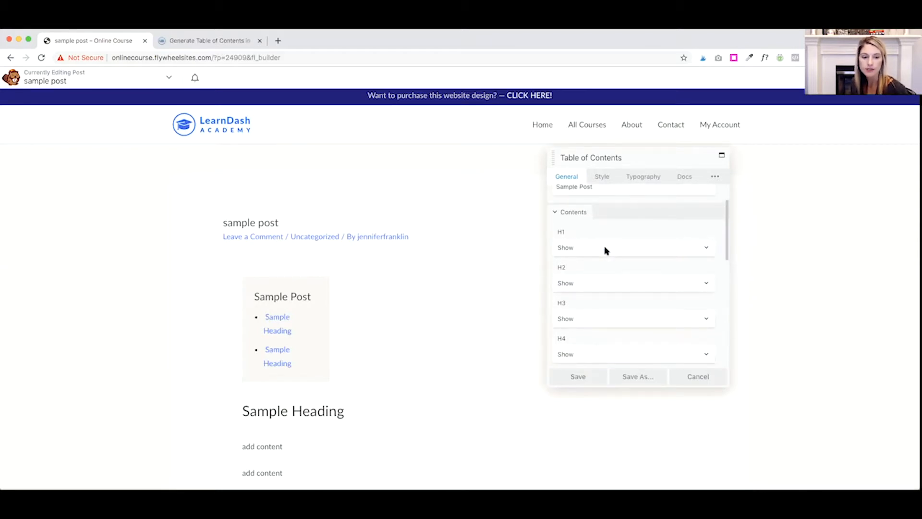
pyautogui.scroll(-3, 425, 333)
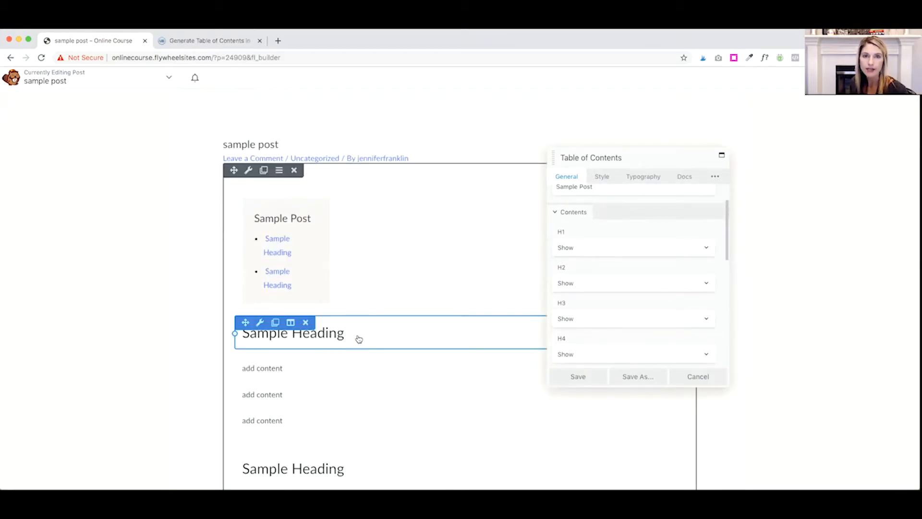
# Step: Open the first Sample Heading's settings and inspect the available HTML tag options
pyautogui.click(359, 339)
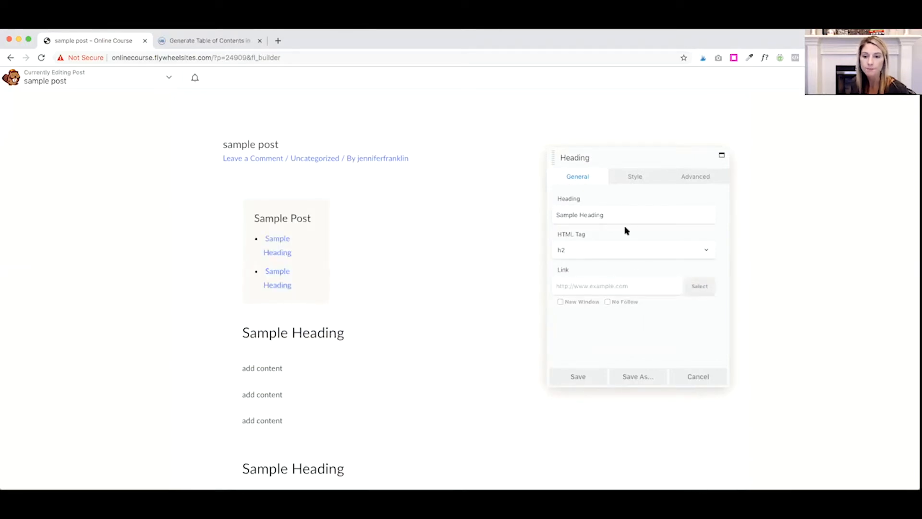
pyautogui.click(592, 251)
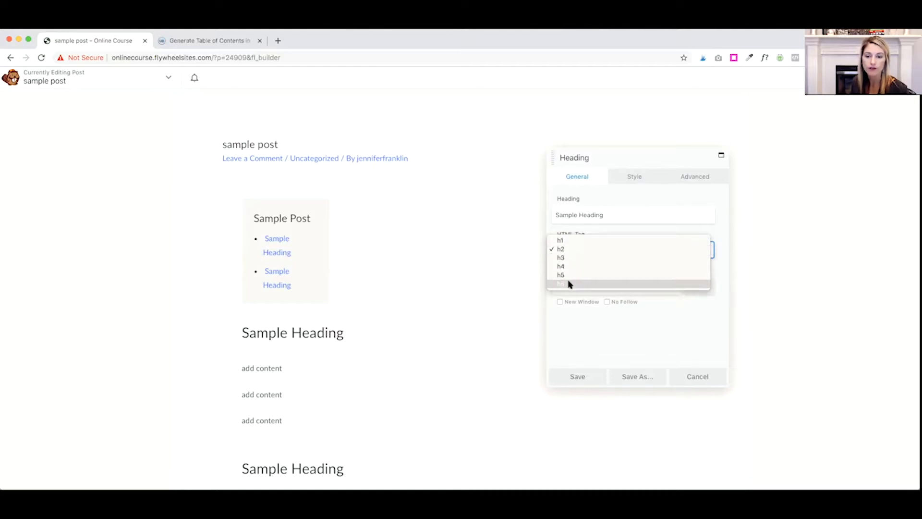
pyautogui.click(603, 249)
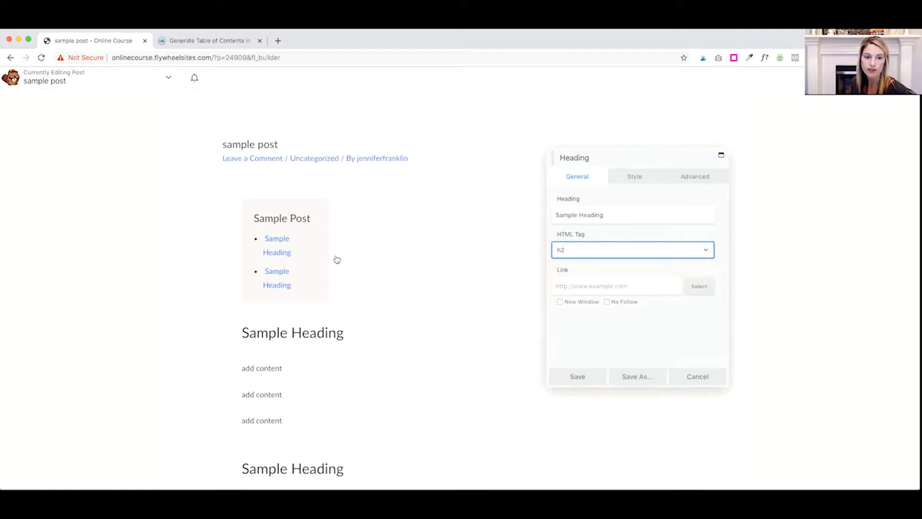
# Step: Try hiding H2 headings in the Table of Contents module, and set H2 back to Show
pyautogui.click(306, 230)
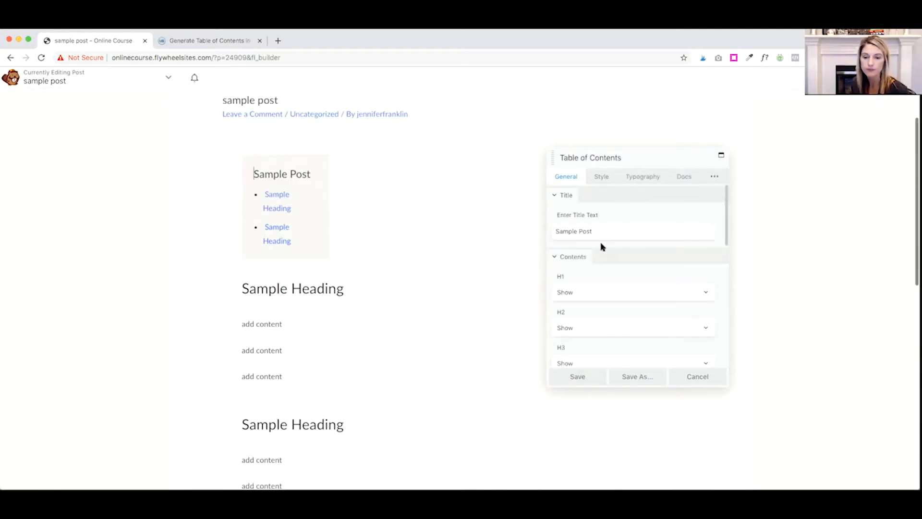
pyautogui.click(588, 329)
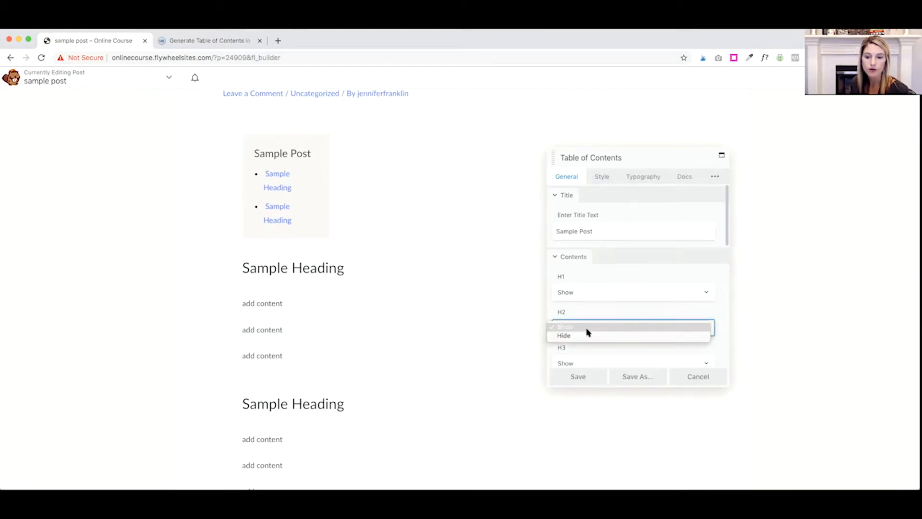
pyautogui.click(573, 338)
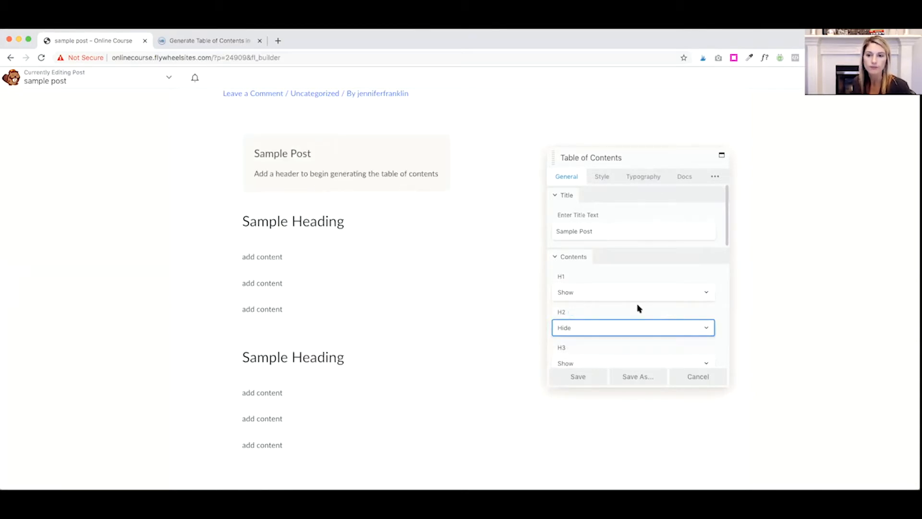
pyautogui.click(595, 326)
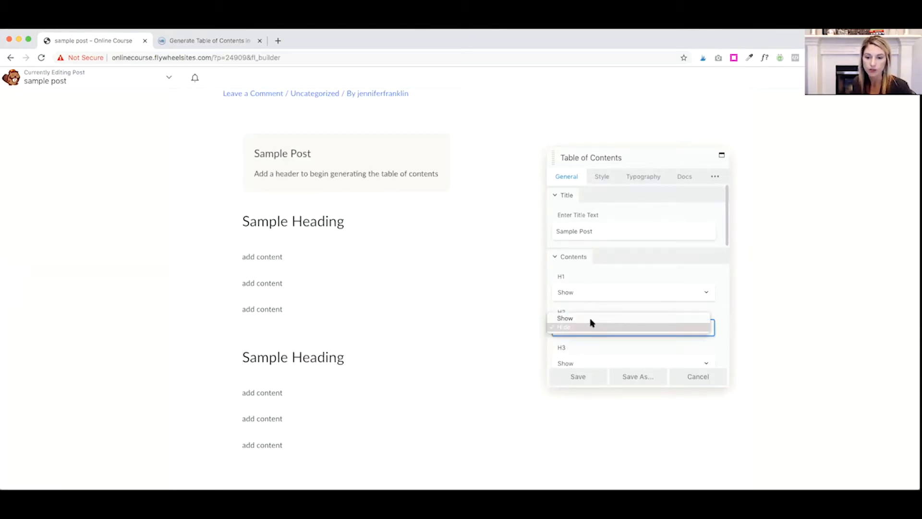
pyautogui.click(589, 318)
# Step: Collapse the Contents section and examine the smooth scroll and scroll-to-top options with their help notes
pyautogui.scroll(-7, 603, 278)
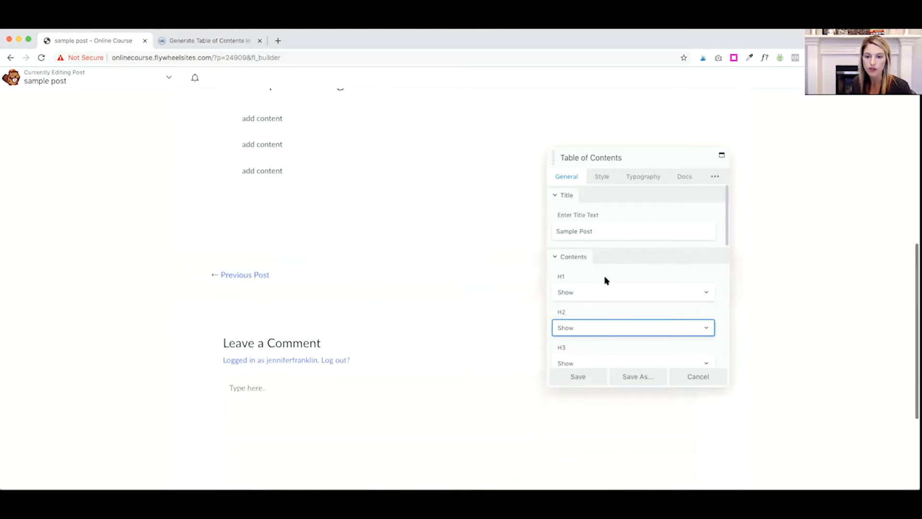
pyautogui.scroll(3, 443, 248)
pyautogui.click(617, 257)
pyautogui.scroll(-2, 624, 264)
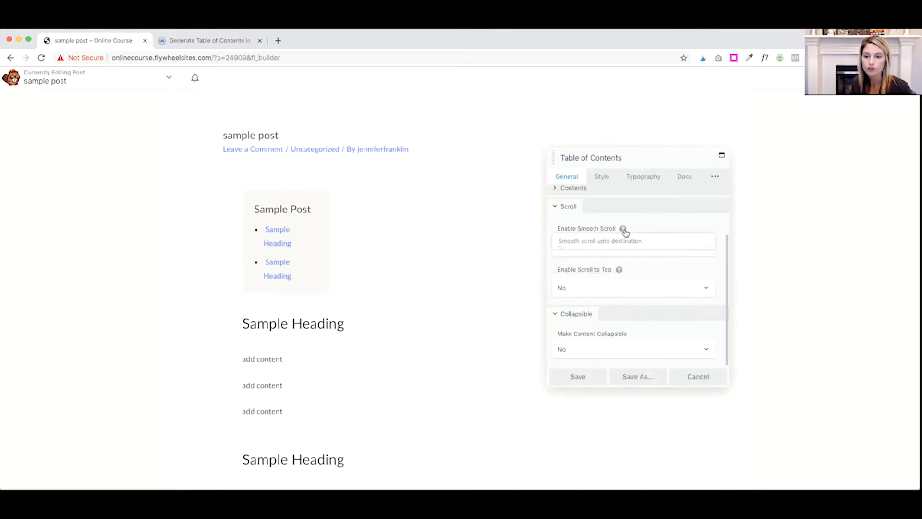
pyautogui.click(618, 250)
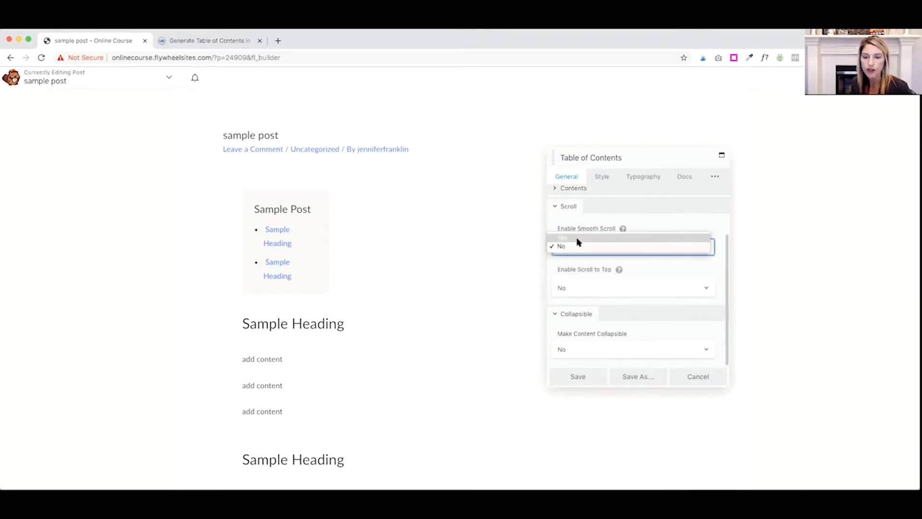
pyautogui.click(648, 271)
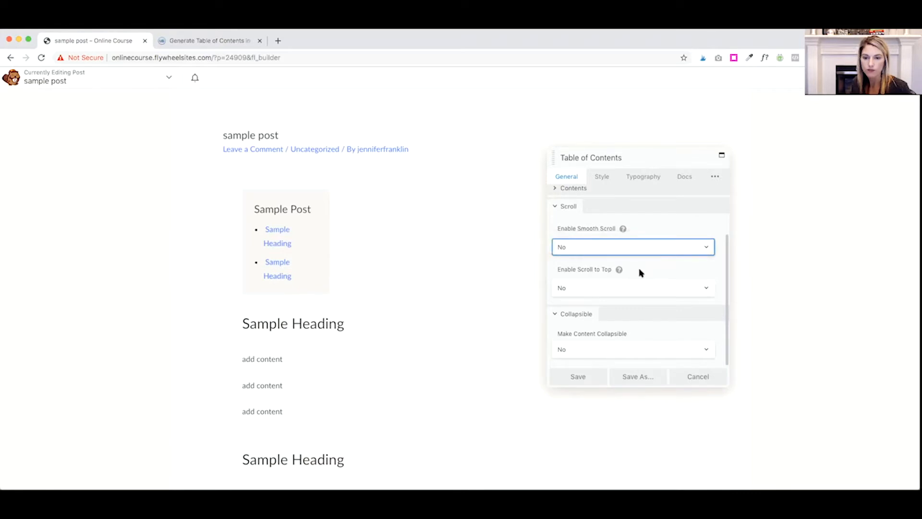
pyautogui.moveTo(619, 271)
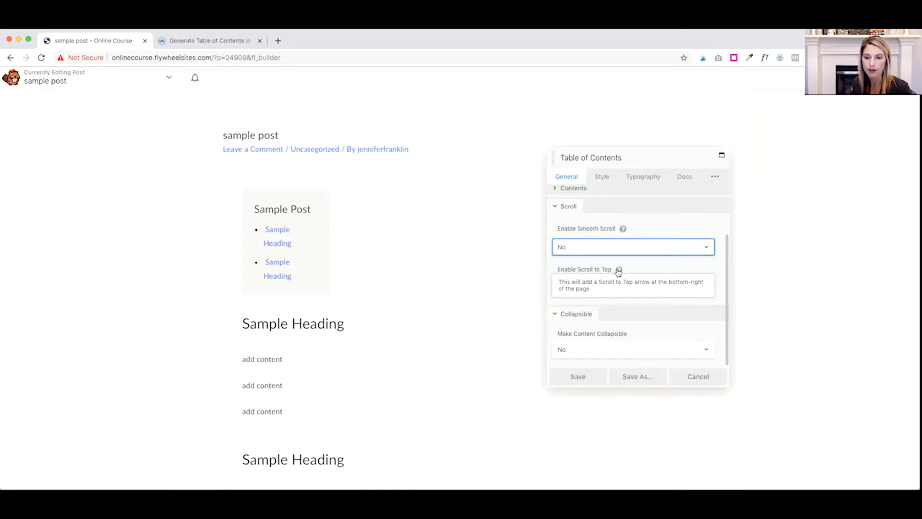
pyautogui.click(584, 290)
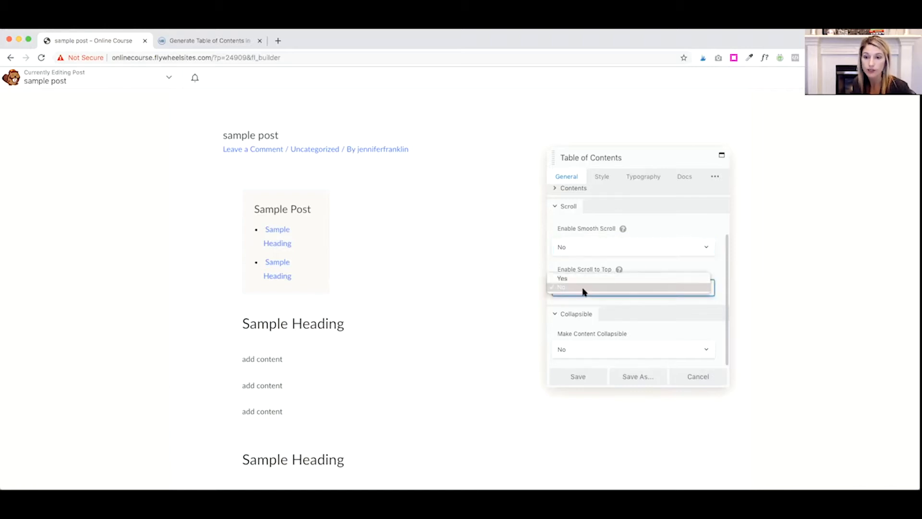
pyautogui.click(652, 261)
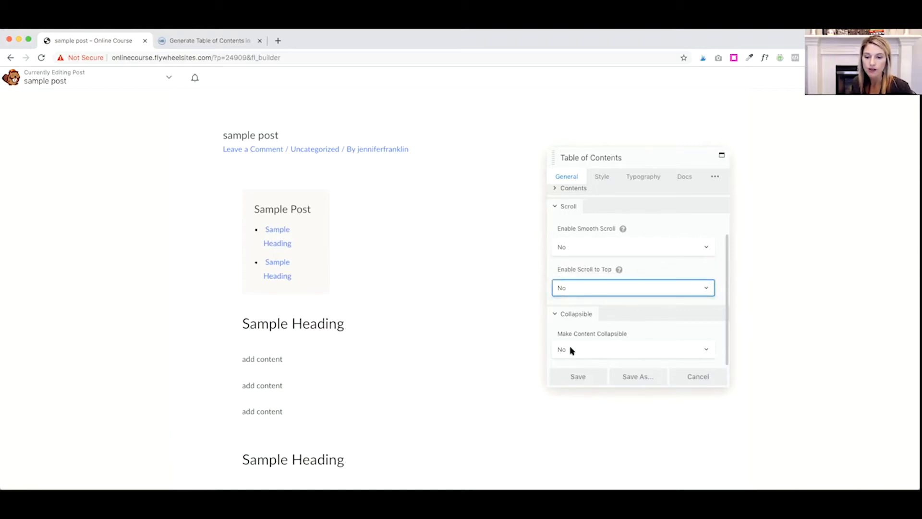
# Step: Make the Table of Contents content collapsible by setting the option to Yes
pyautogui.click(595, 352)
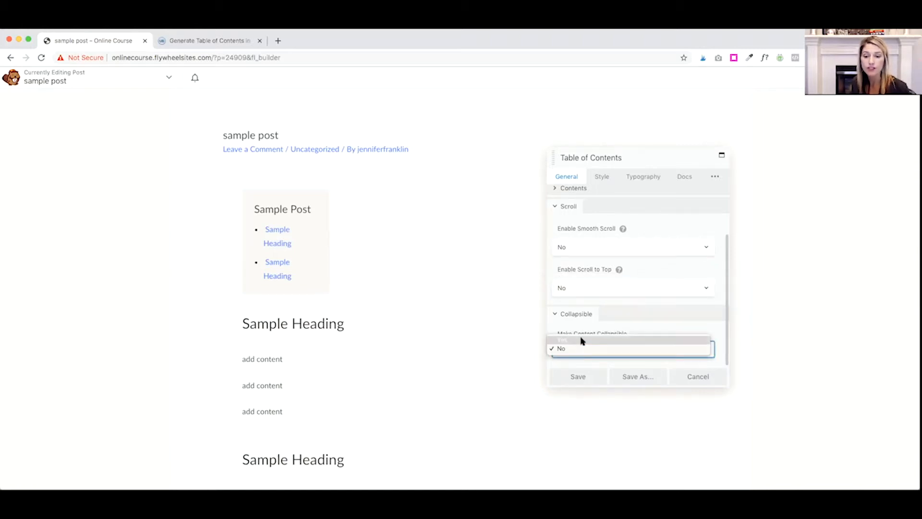
pyautogui.click(578, 341)
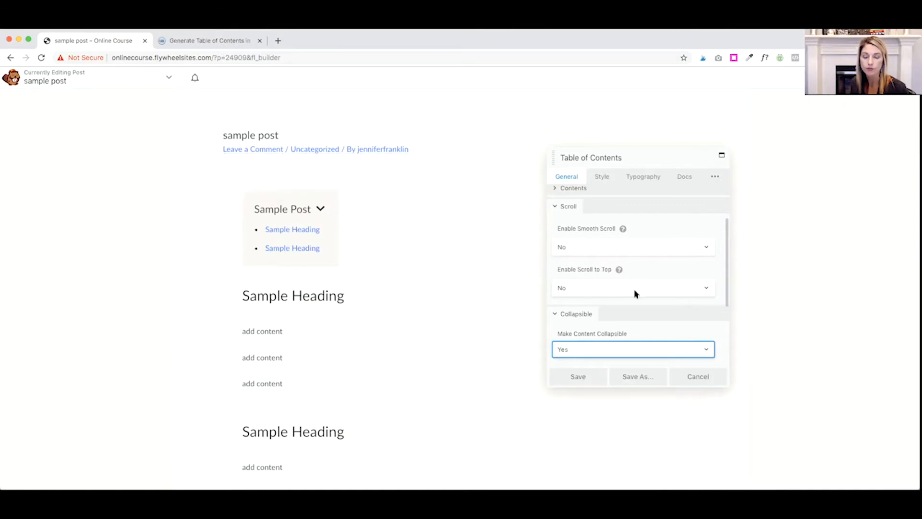
pyautogui.click(603, 354)
# Step: Clear the Table of Contents container's background color and apply the off-white preset listed after #ffffff
pyautogui.click(603, 177)
pyautogui.click(602, 178)
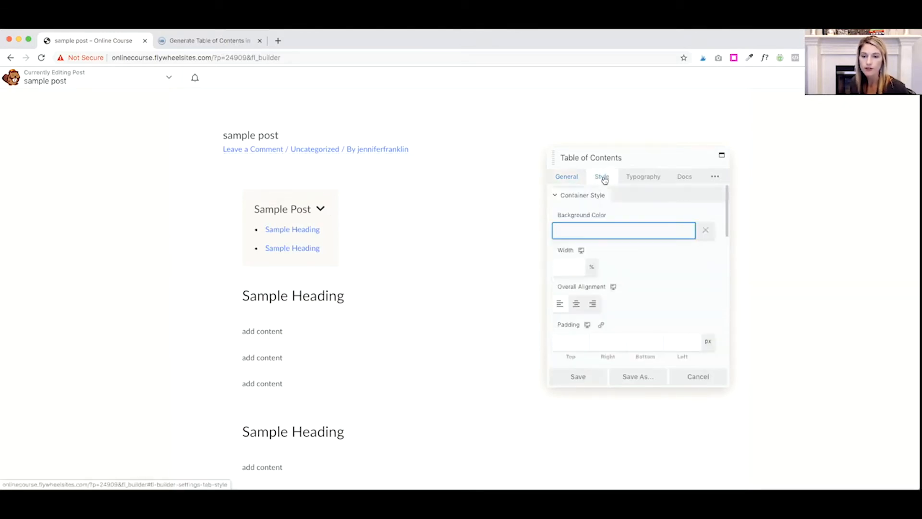
pyautogui.click(620, 233)
pyautogui.click(707, 231)
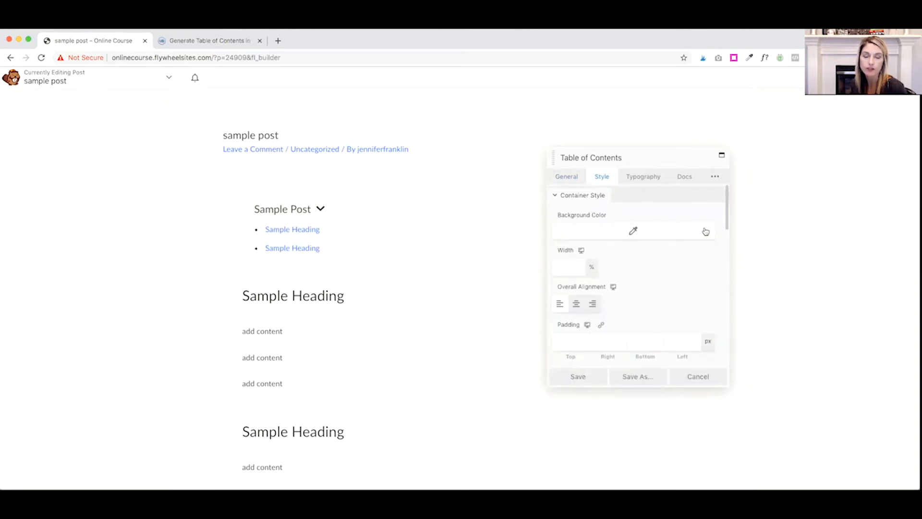
pyautogui.click(654, 235)
pyautogui.click(632, 374)
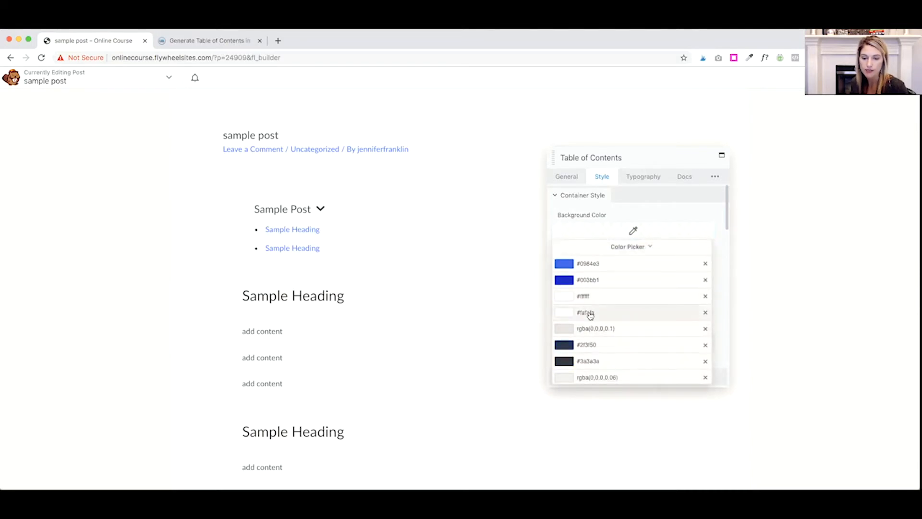
pyautogui.click(590, 314)
pyautogui.click(632, 212)
# Step: Set the Table of Contents container width to 100% and move the settings window off the collapse arrow
pyautogui.scroll(-1, 658, 288)
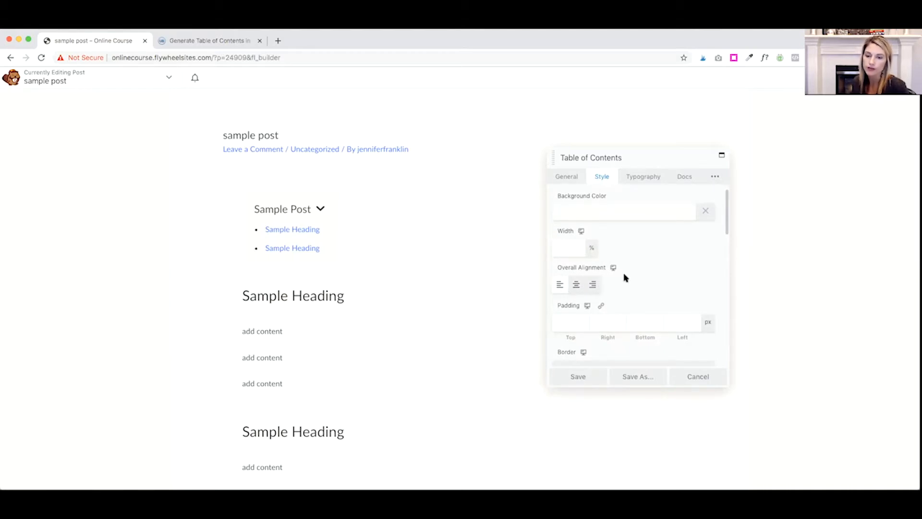
pyautogui.click(562, 246)
pyautogui.write('100')
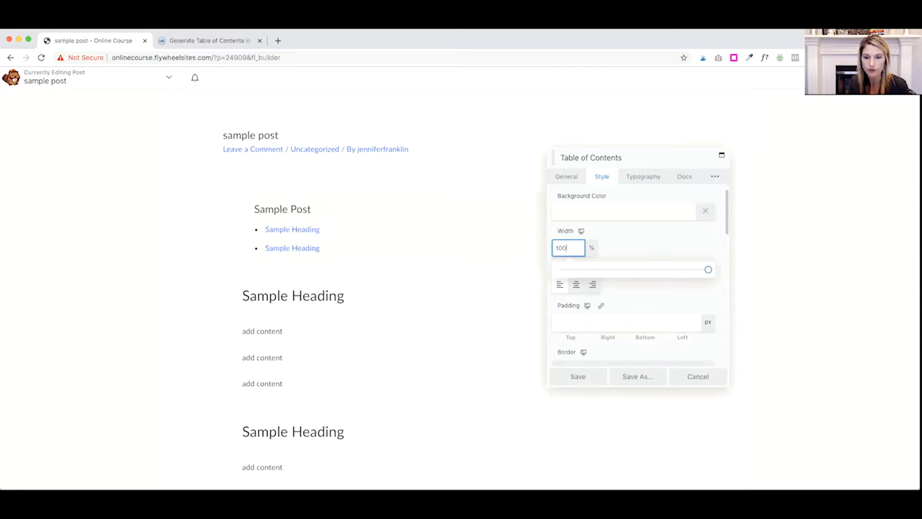
pyautogui.moveTo(554, 155); pyautogui.dragTo(484, 272)
# Step: Examine the remaining style options for padding, border, title, contents and the contents toggle
pyautogui.scroll(-5, 480, 312)
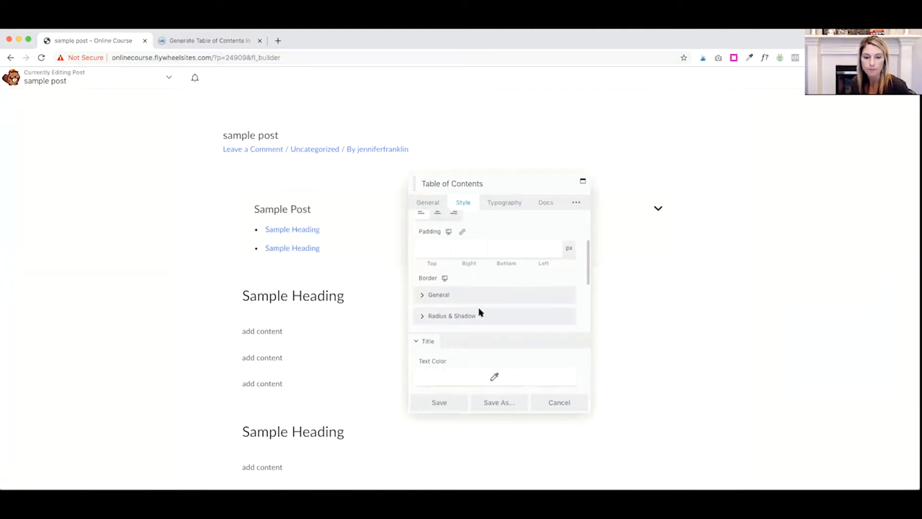
pyautogui.scroll(-4, 480, 313)
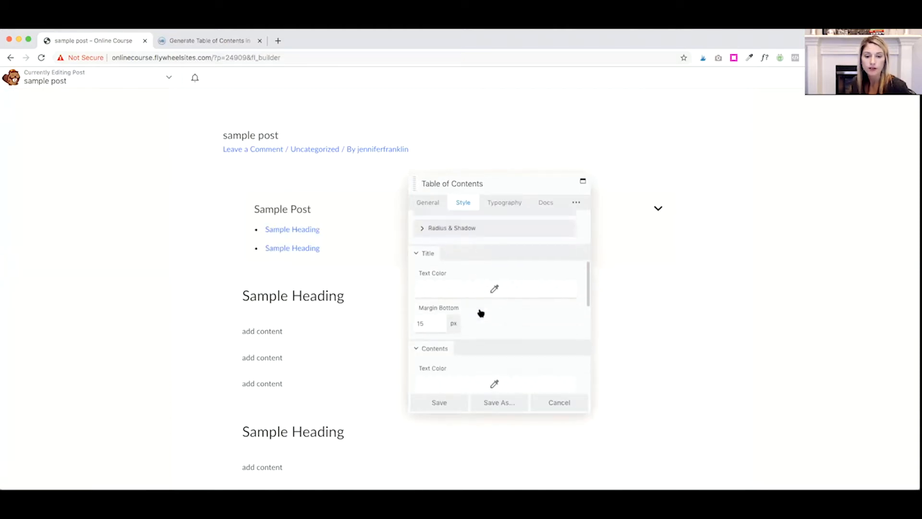
pyautogui.scroll(-2, 462, 263)
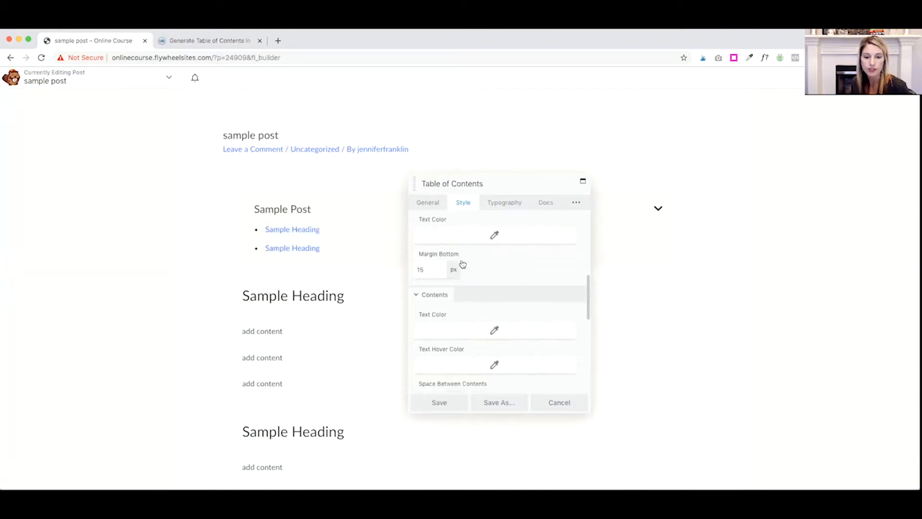
pyautogui.scroll(-3, 462, 263)
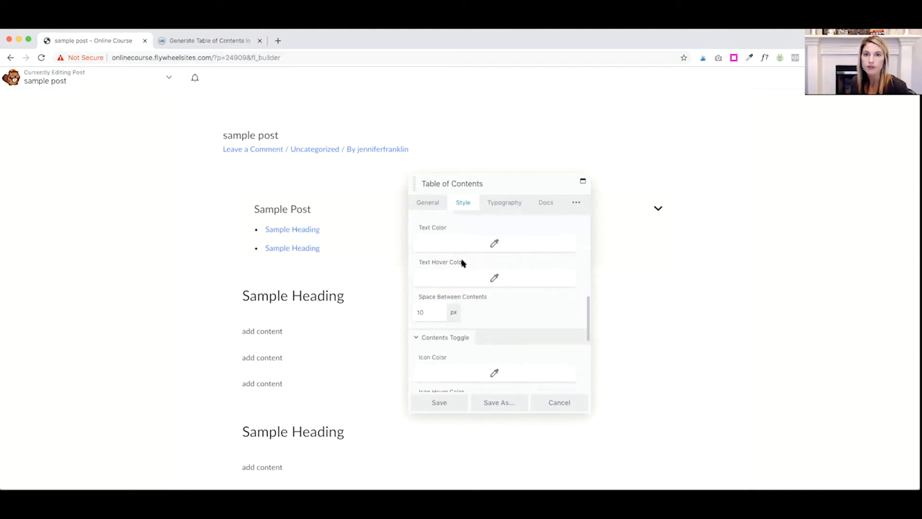
pyautogui.scroll(-4, 463, 263)
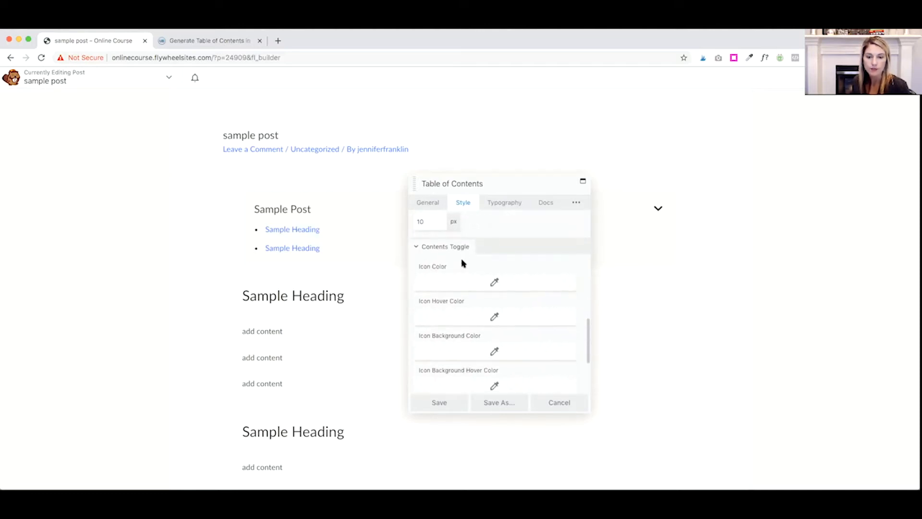
pyautogui.scroll(-5, 463, 263)
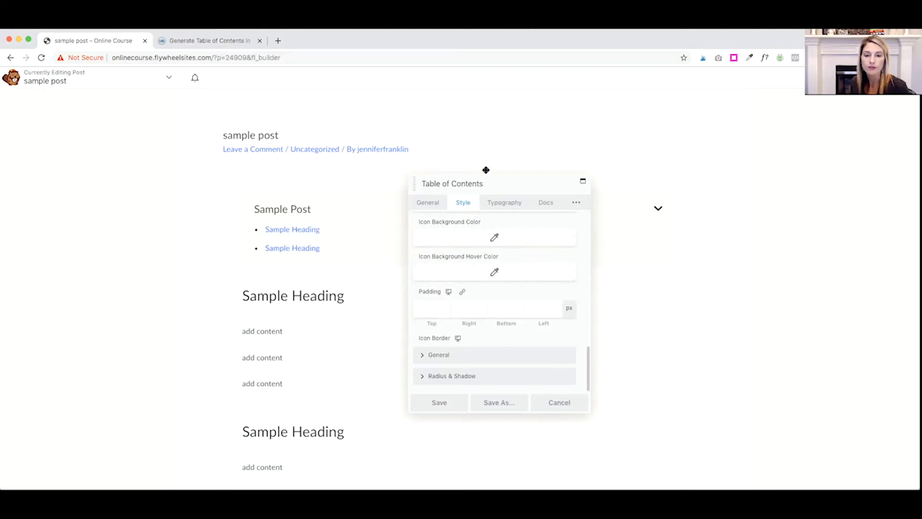
# Step: Save the Table of Contents module for reuse under the name "table of contents", keeping Global set to No
pyautogui.moveTo(486, 170); pyautogui.dragTo(483, 96)
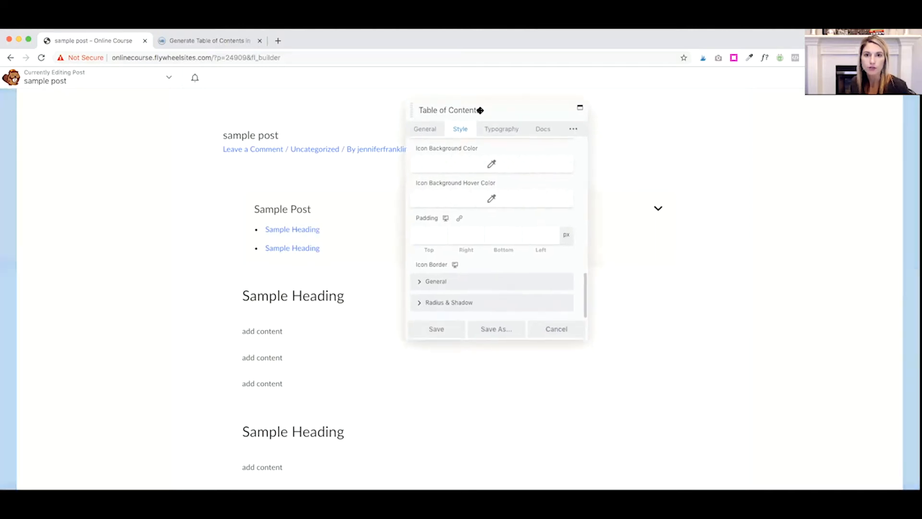
pyautogui.click(496, 329)
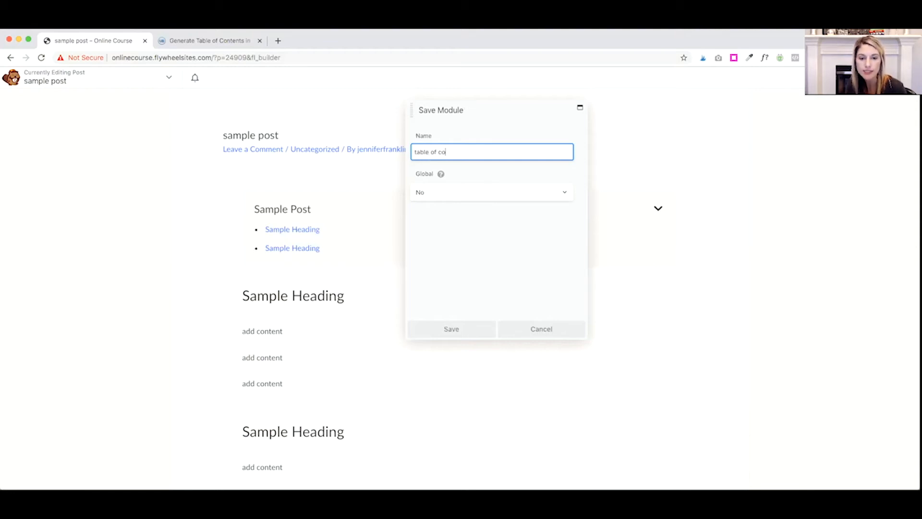
pyautogui.press('Return')
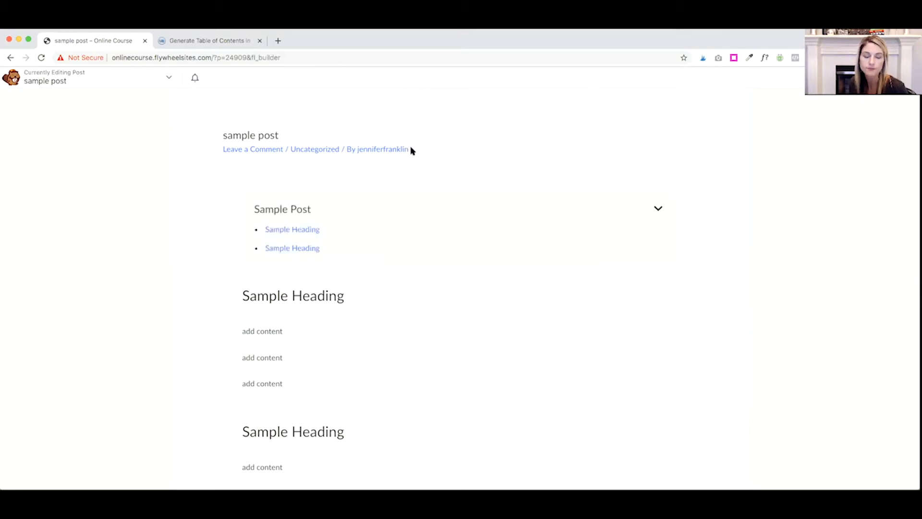
pyautogui.click(381, 203)
pyautogui.click(504, 328)
pyautogui.write('table of contents')
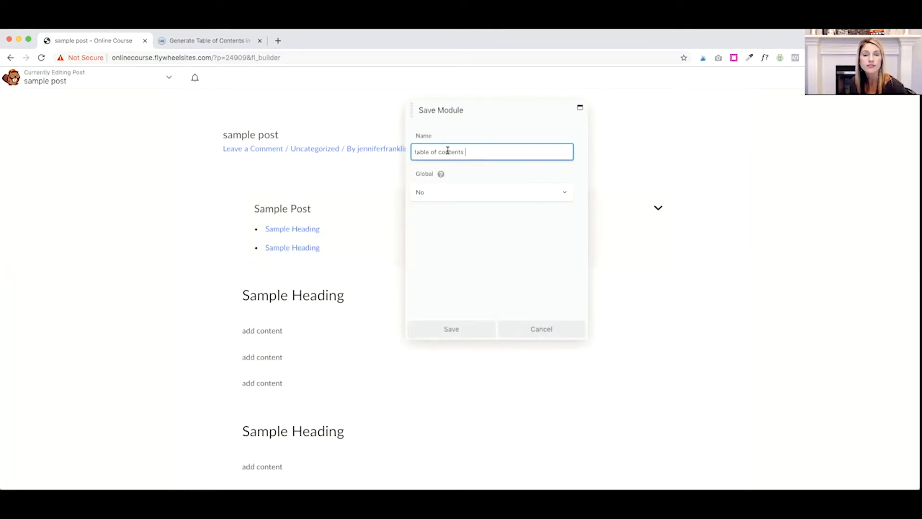
pyautogui.click(456, 330)
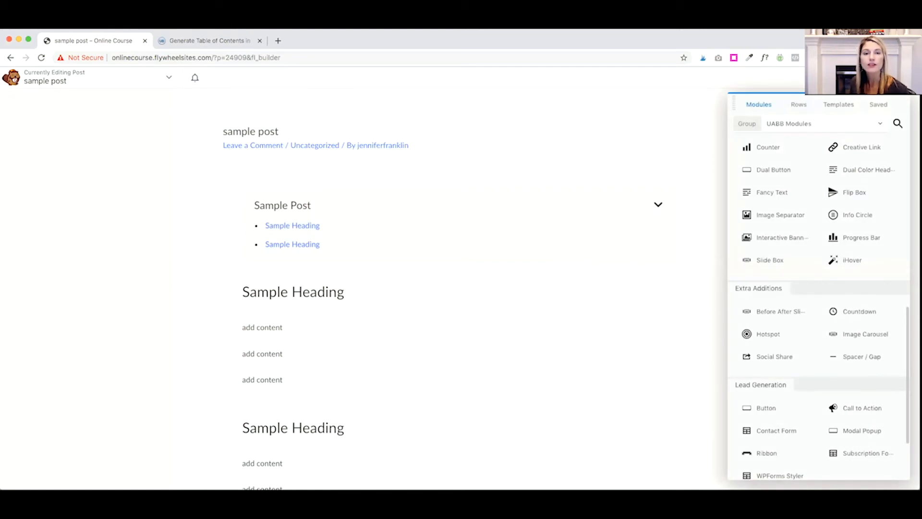
# Step: Add the saved Table of Contents module to the post next to the existing one
pyautogui.click(884, 106)
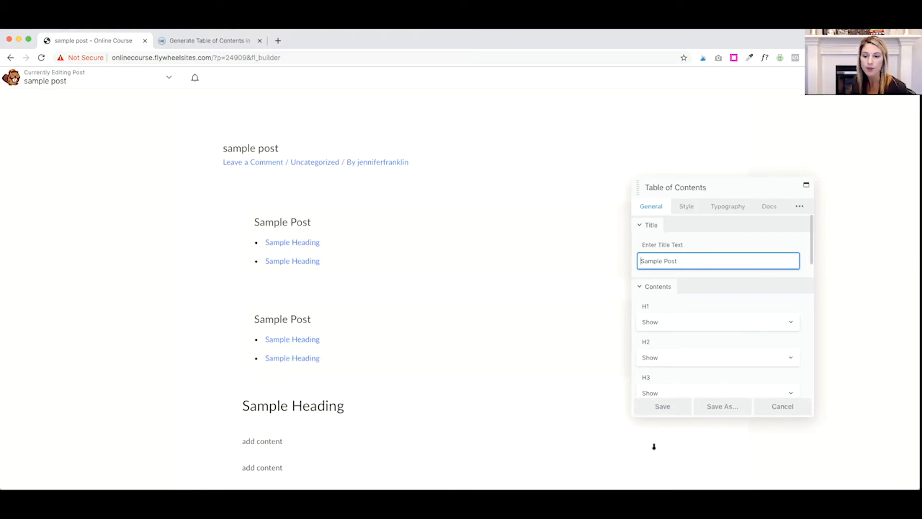
# Step: Examine the added module's typography, documentation, spacing, visibility, animation and HTML element settings, and save the module
pyautogui.click(728, 207)
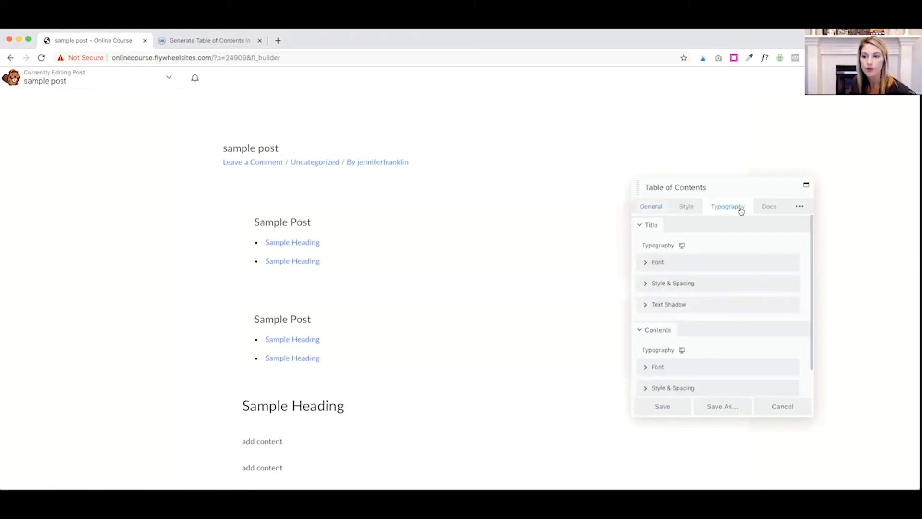
pyautogui.click(769, 206)
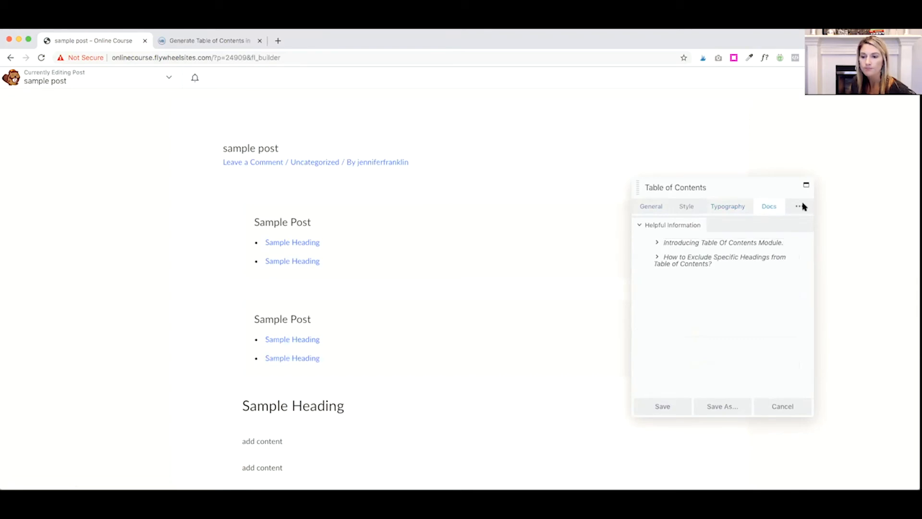
pyautogui.click(801, 206)
pyautogui.click(667, 227)
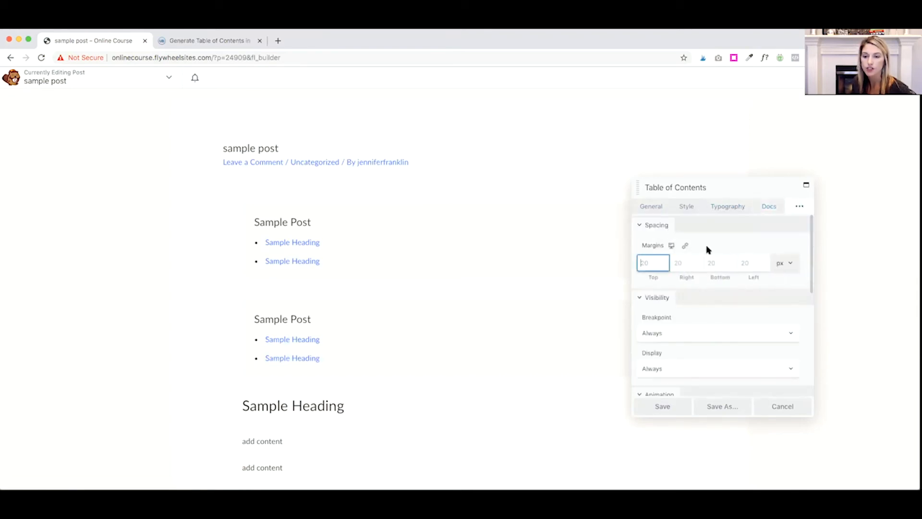
pyautogui.scroll(-5, 707, 250)
pyautogui.scroll(-2, 707, 249)
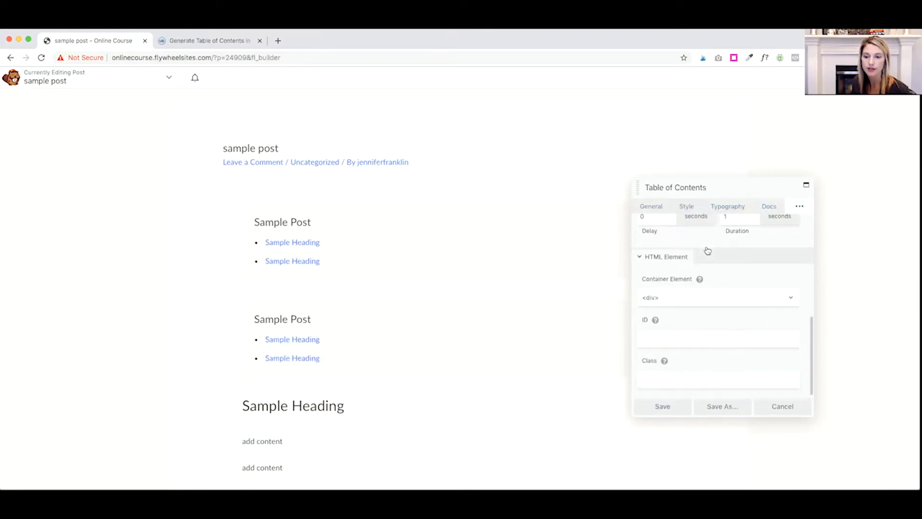
pyautogui.scroll(8, 707, 249)
pyautogui.click(674, 411)
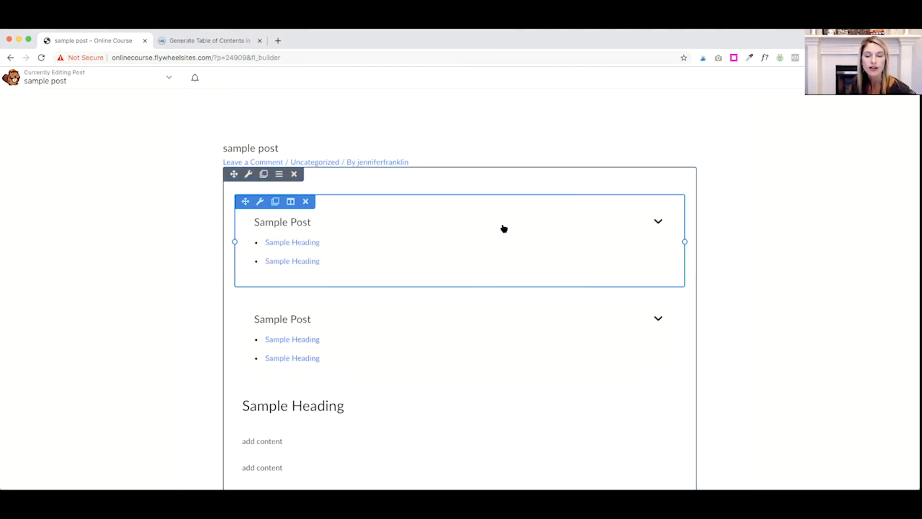
# Step: Finish editing the sample post and publish the layout changes
pyautogui.click(881, 77)
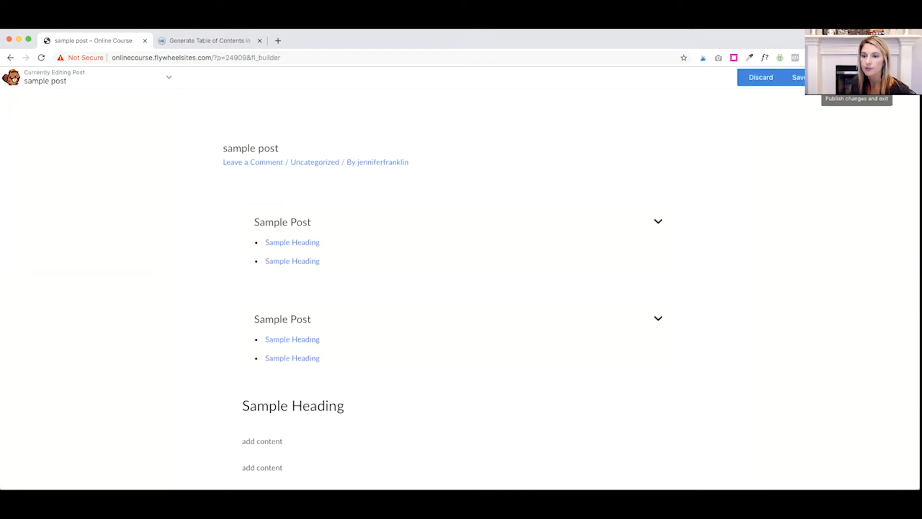
pyautogui.click(857, 77)
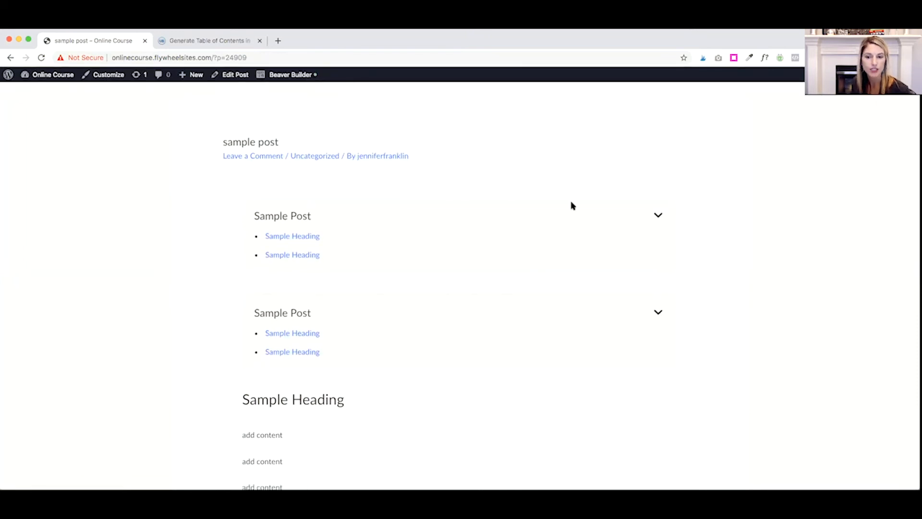
# Step: Test the published page by collapsing and expanding the upper table of contents and following its first Sample Heading link
pyautogui.click(658, 215)
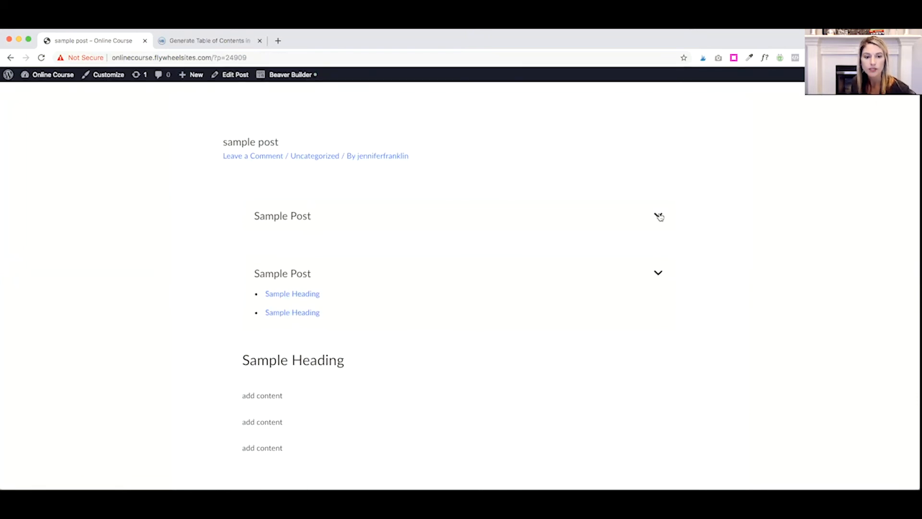
pyautogui.click(658, 216)
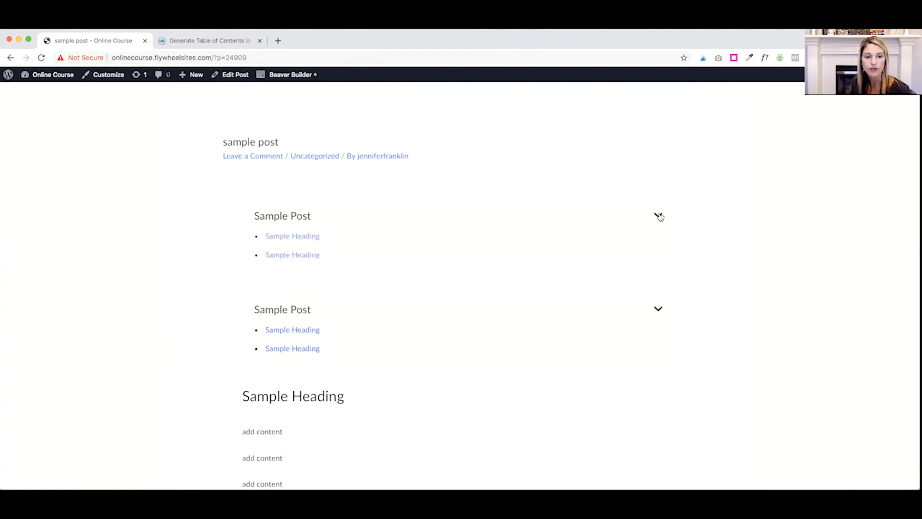
pyautogui.click(292, 237)
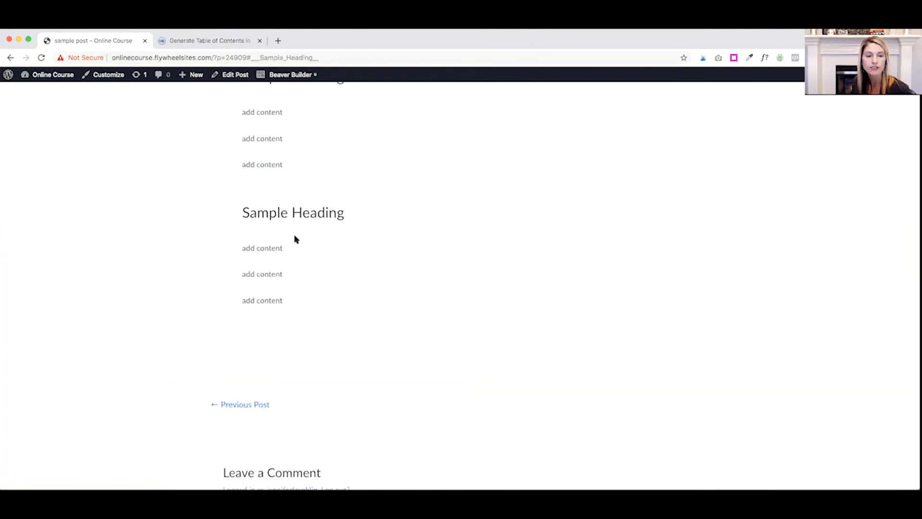